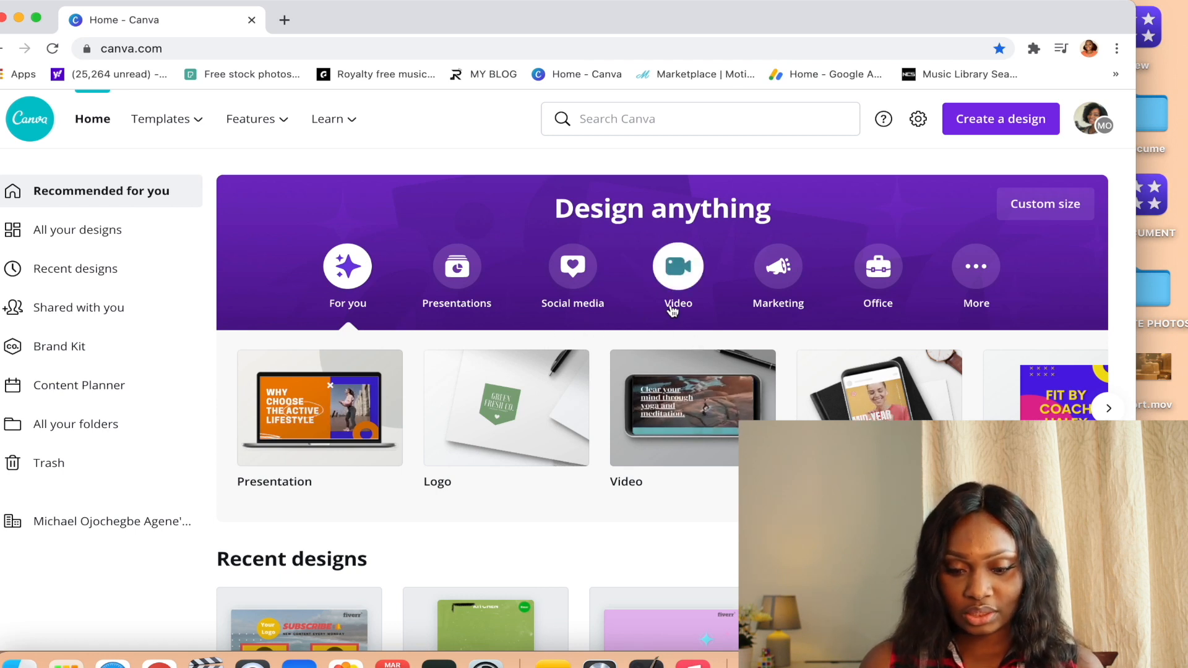
pyautogui.scroll(-2, 712, 344)
pyautogui.scroll(2, 680, 344)
pyautogui.scroll(-3, 682, 350)
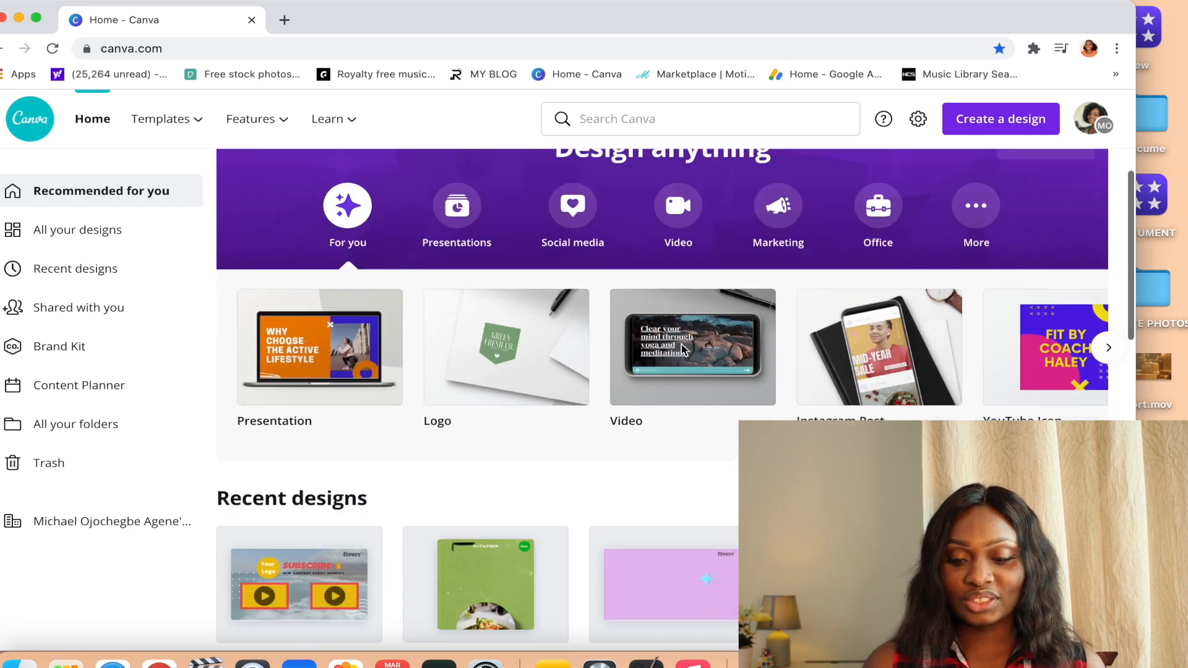
pyautogui.scroll(3, 681, 343)
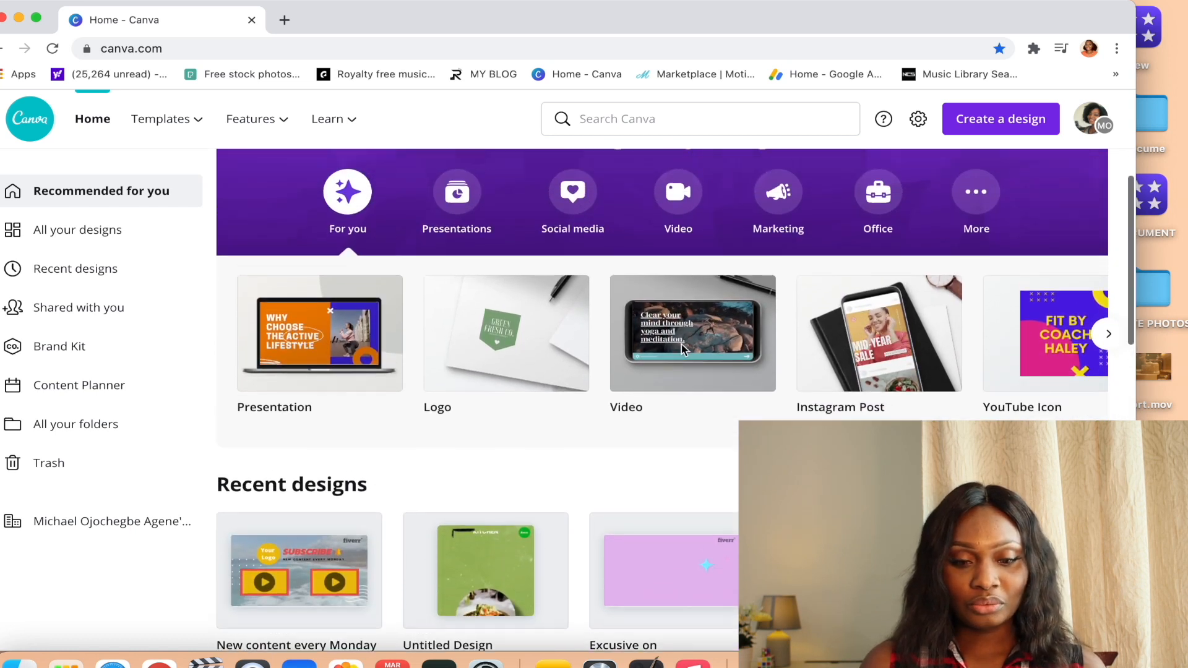
pyautogui.scroll(-2, 680, 344)
pyautogui.scroll(2, 680, 343)
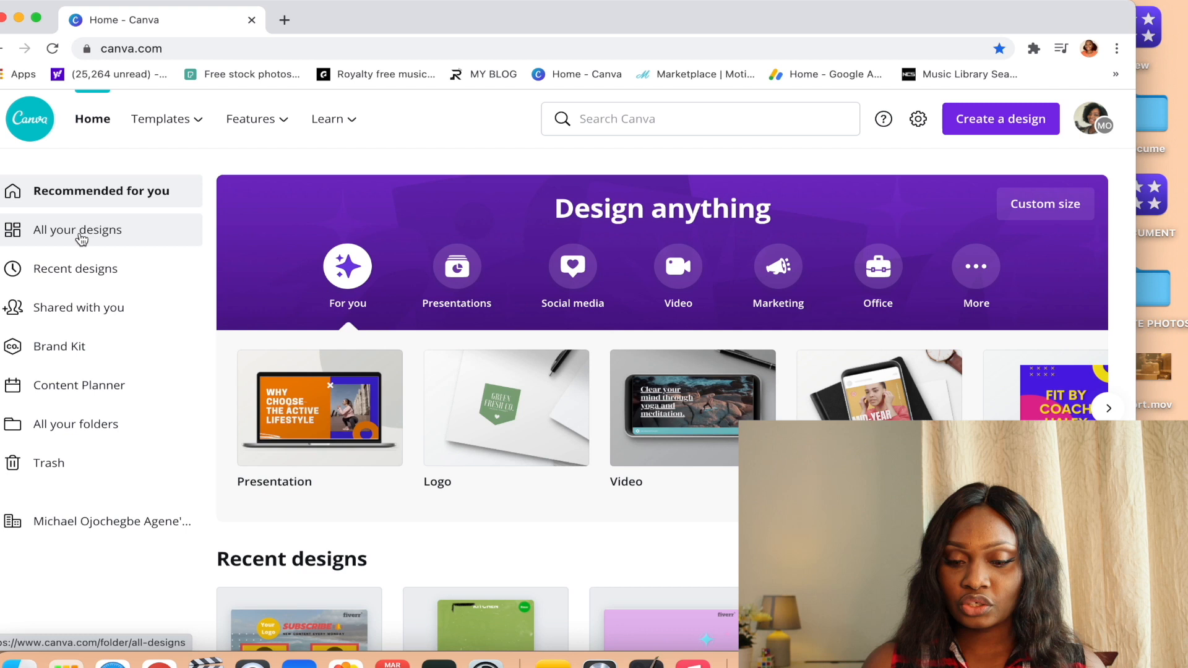
# Search for "youtube thumbnails" templates.
pyautogui.click(660, 113)
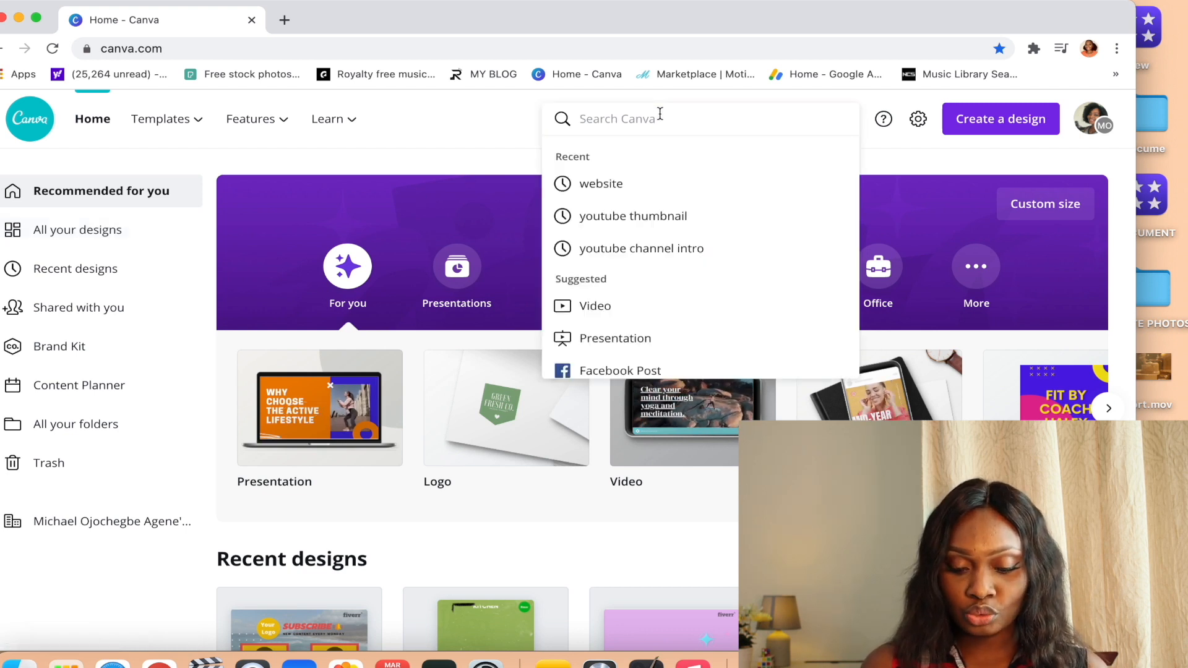
pyautogui.write('youtu')
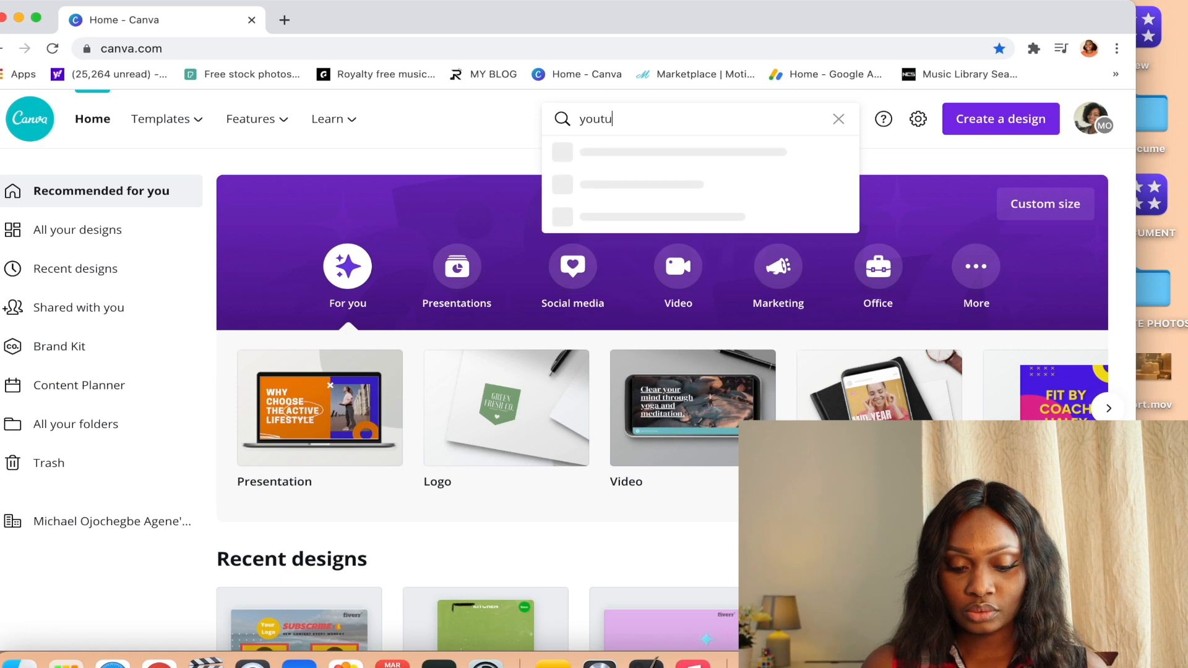
pyautogui.write('be thum')
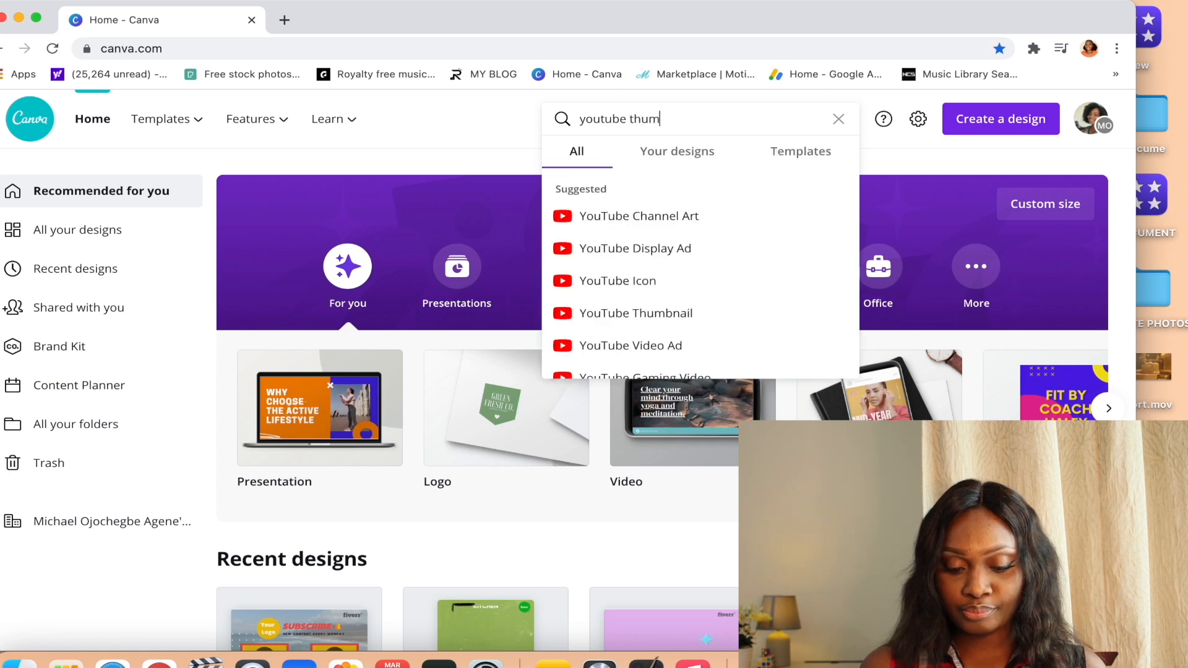
pyautogui.write('bnails')
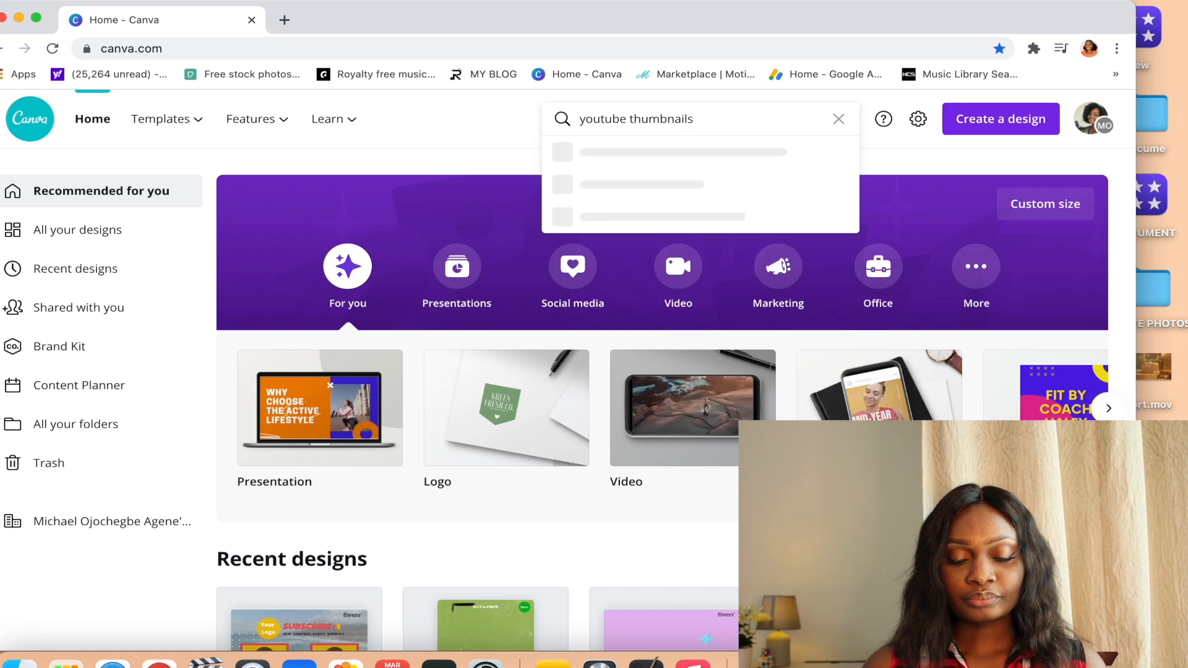
pyautogui.press('Return')
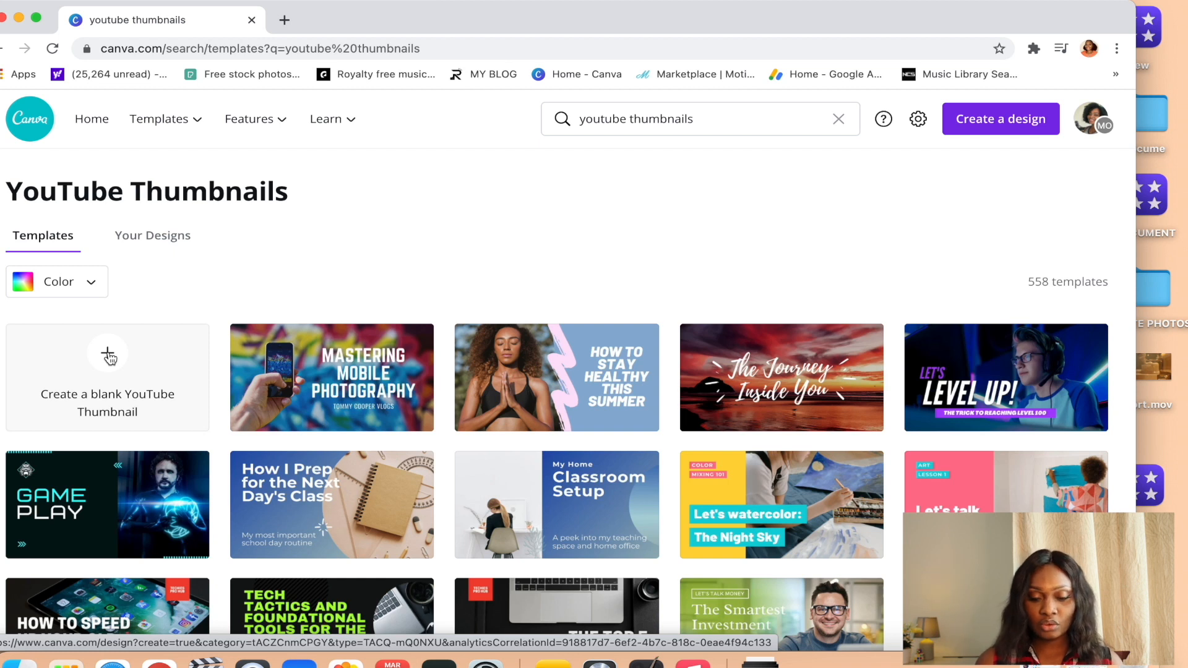
# Browse the YouTube thumbnail templates and open the "Mastering Mobile Photography" template for editing.
pyautogui.scroll(-7, 545, 507)
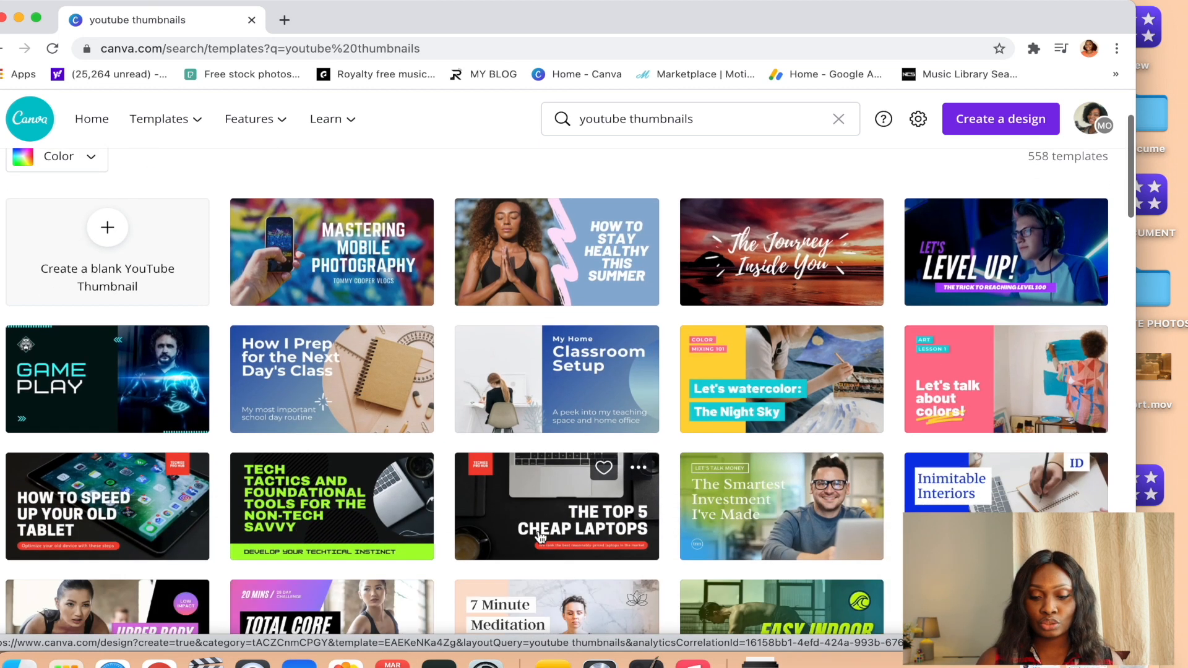
pyautogui.scroll(-5, 540, 536)
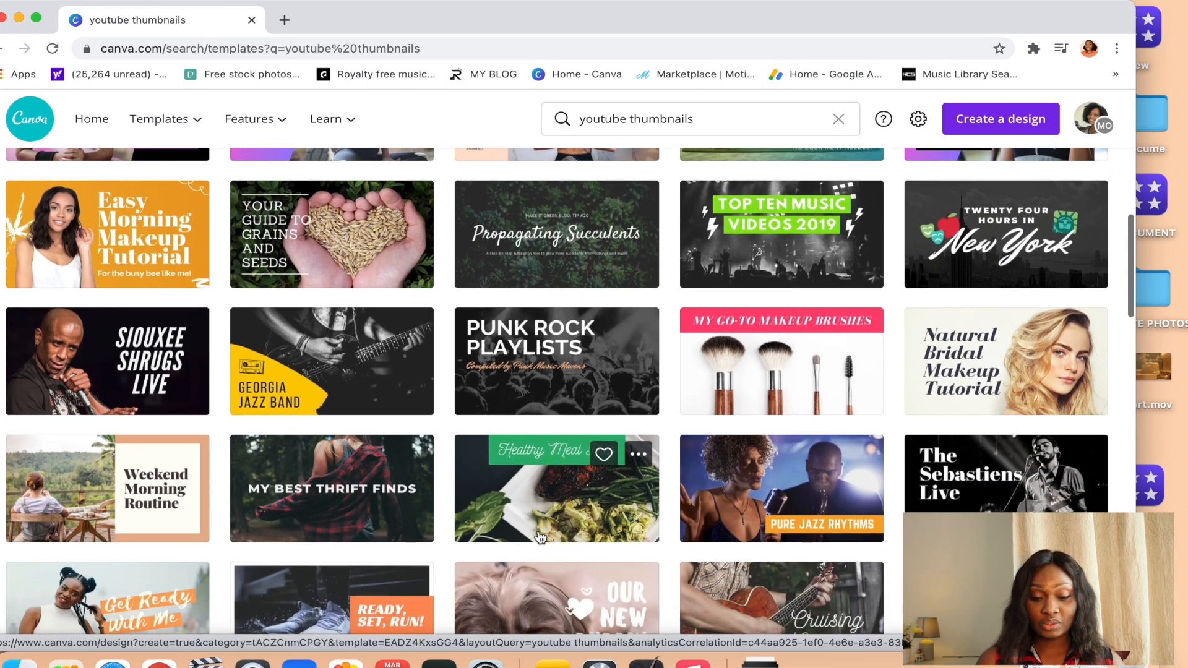
pyautogui.scroll(-6, 540, 536)
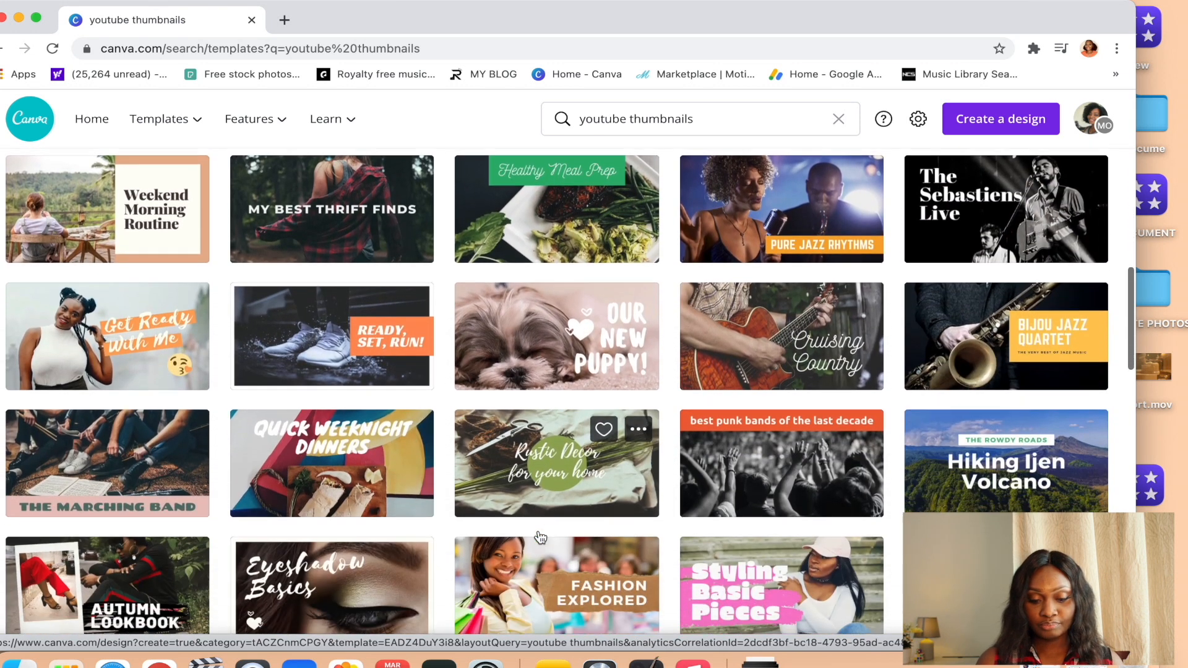
pyautogui.scroll(-6, 540, 536)
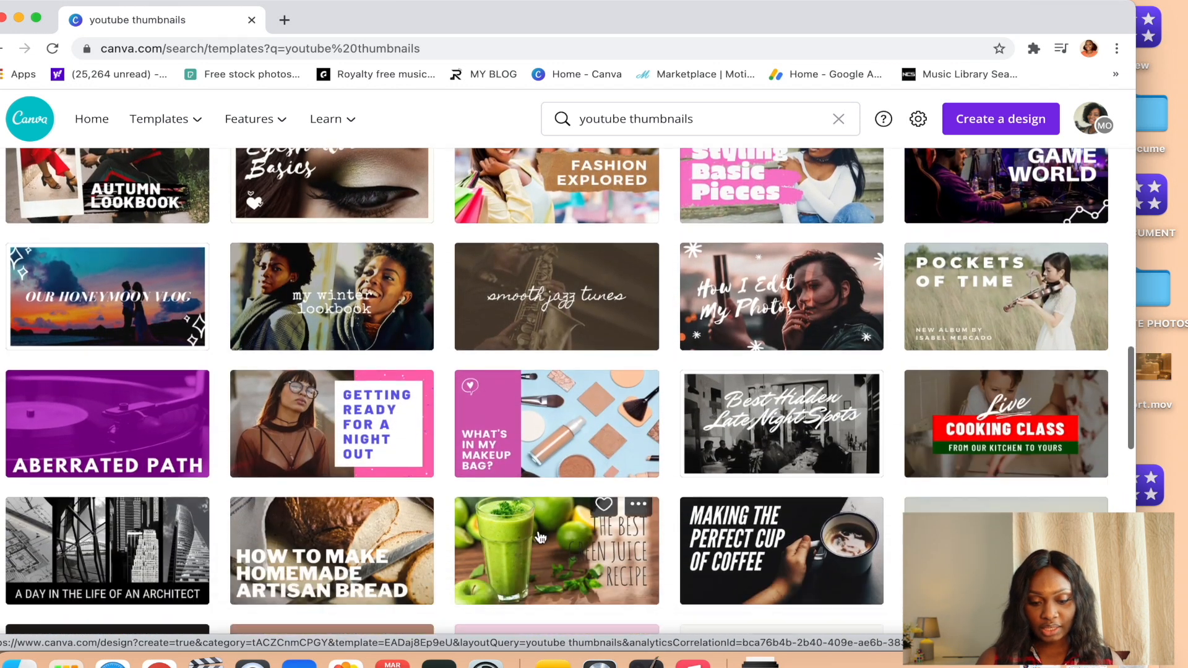
pyautogui.scroll(-4, 540, 535)
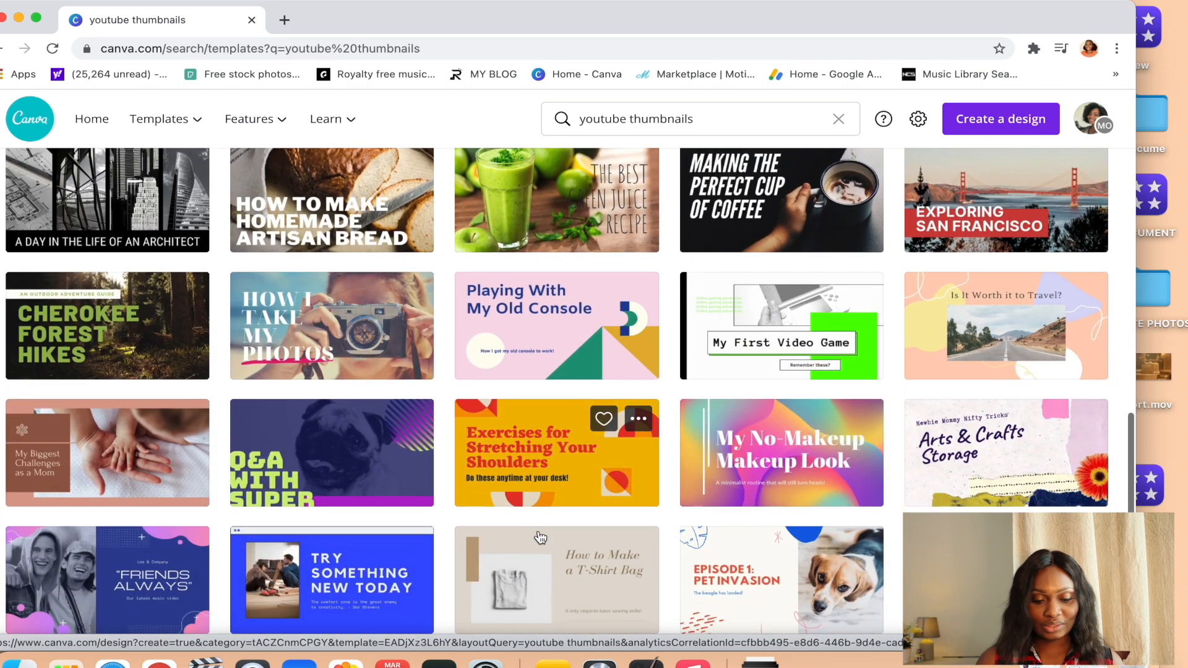
pyautogui.scroll(-1, 540, 536)
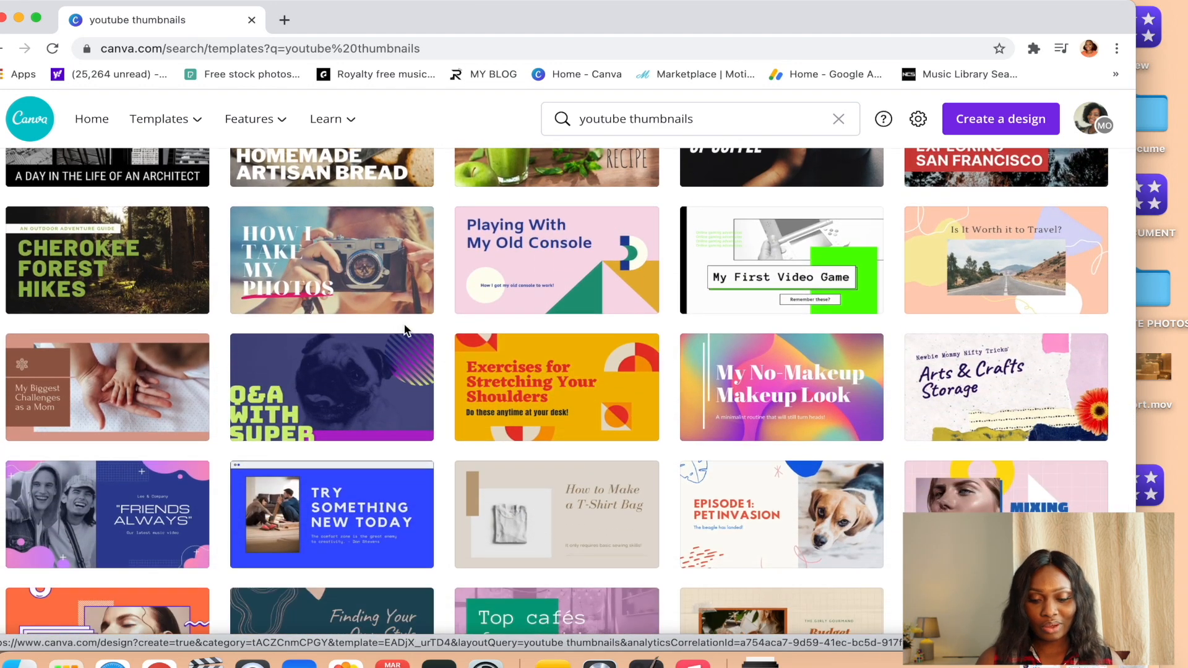
pyautogui.scroll(15, 466, 437)
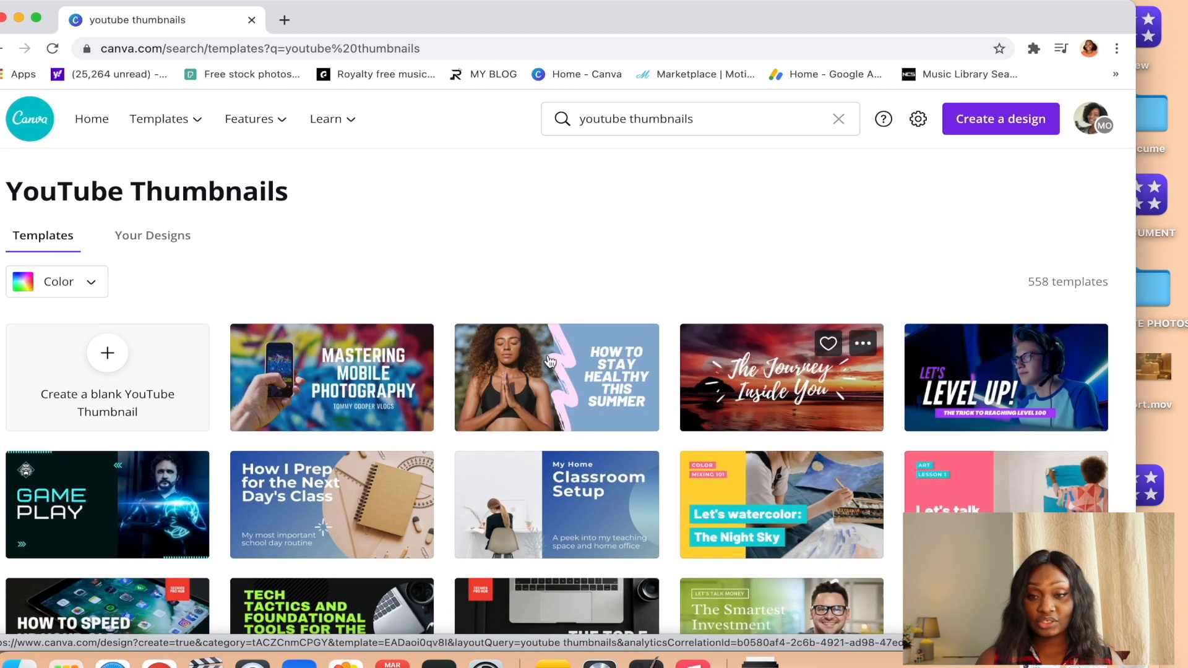
pyautogui.click(315, 385)
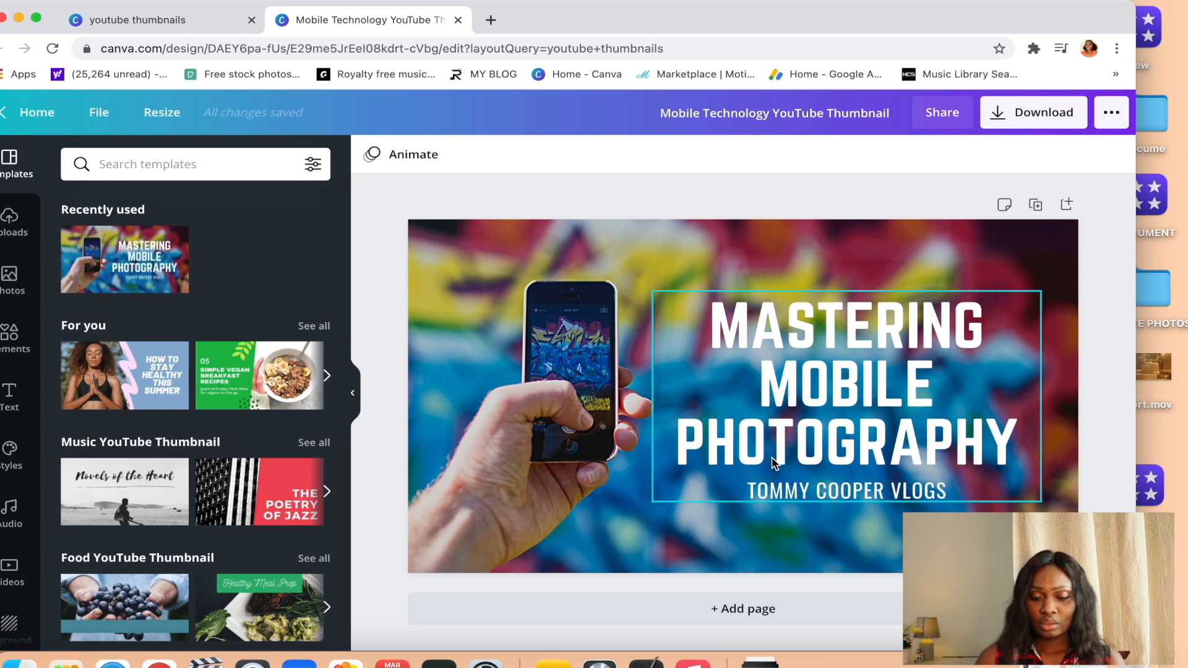
# Replace the thumbnail's heading text with "HOW TO TAKE A SELFIE".
pyautogui.click(912, 418)
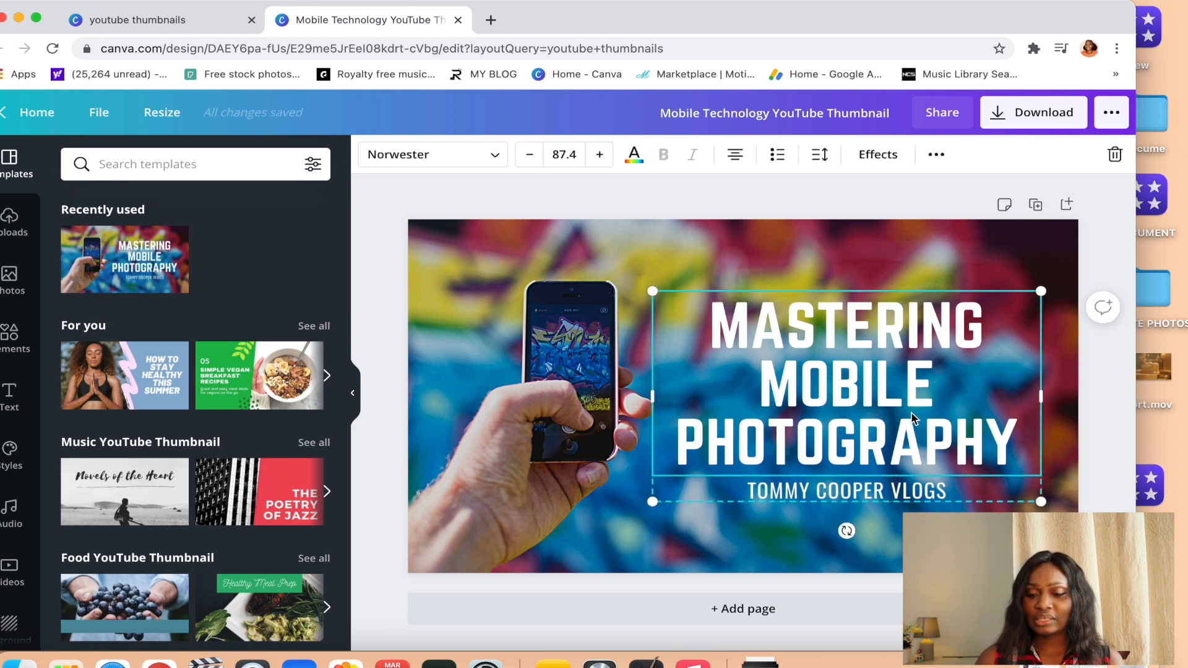
pyautogui.click(922, 241)
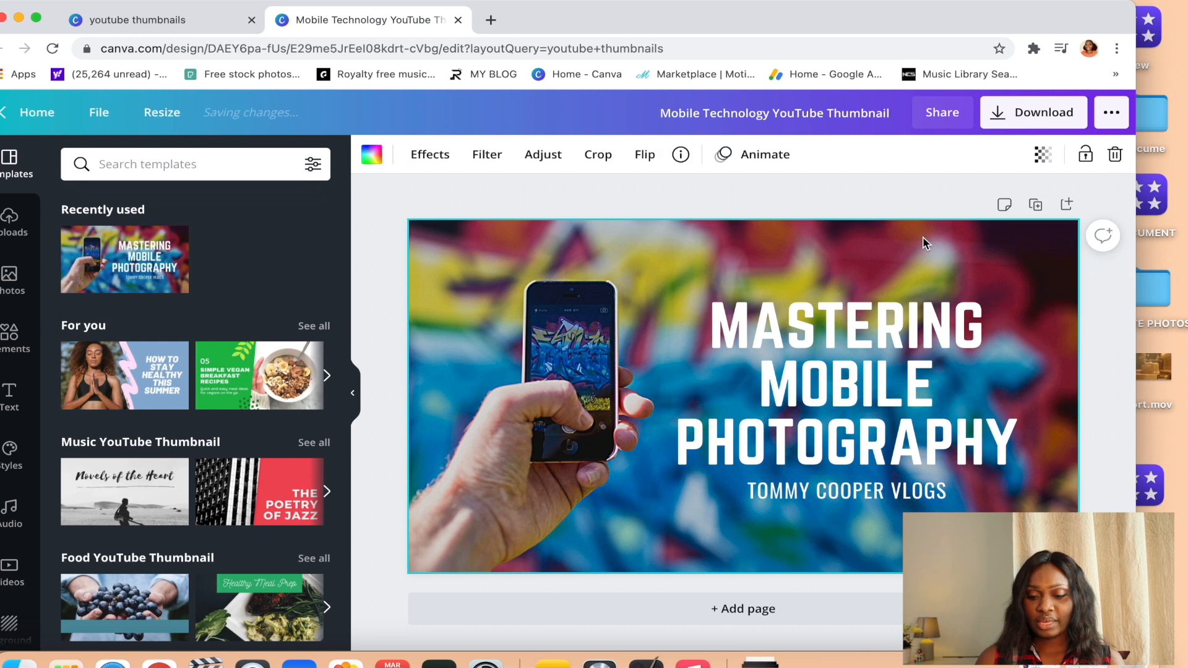
pyautogui.click(875, 362)
pyautogui.doubleClick(1017, 441)
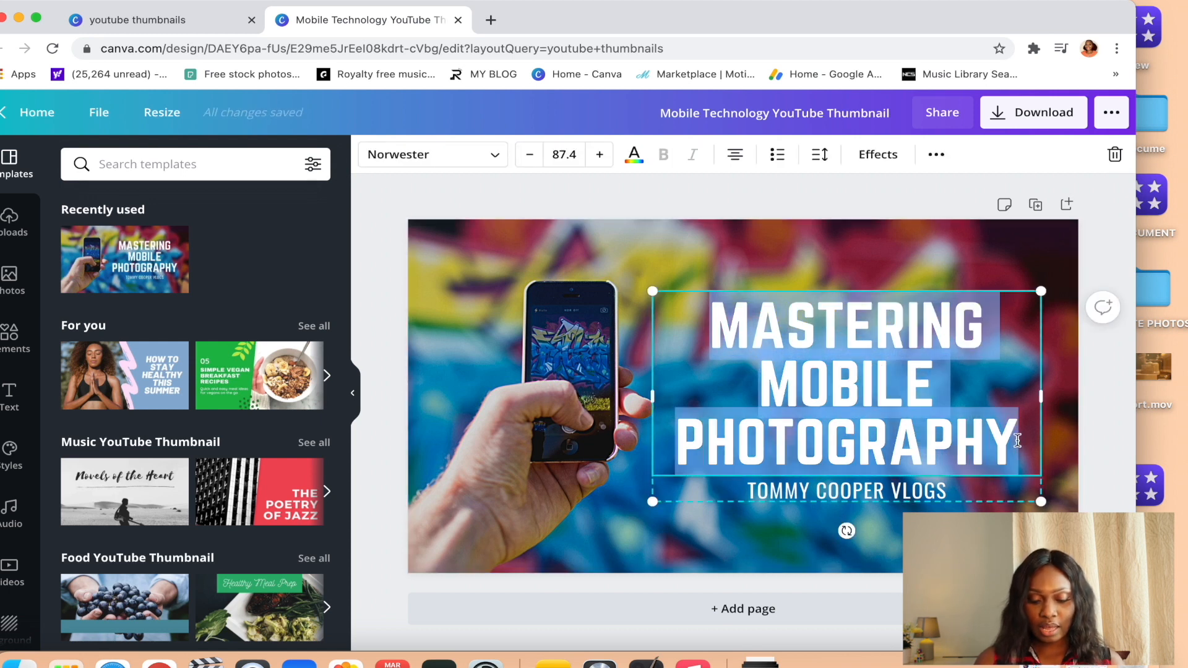
pyautogui.write('HOW TO')
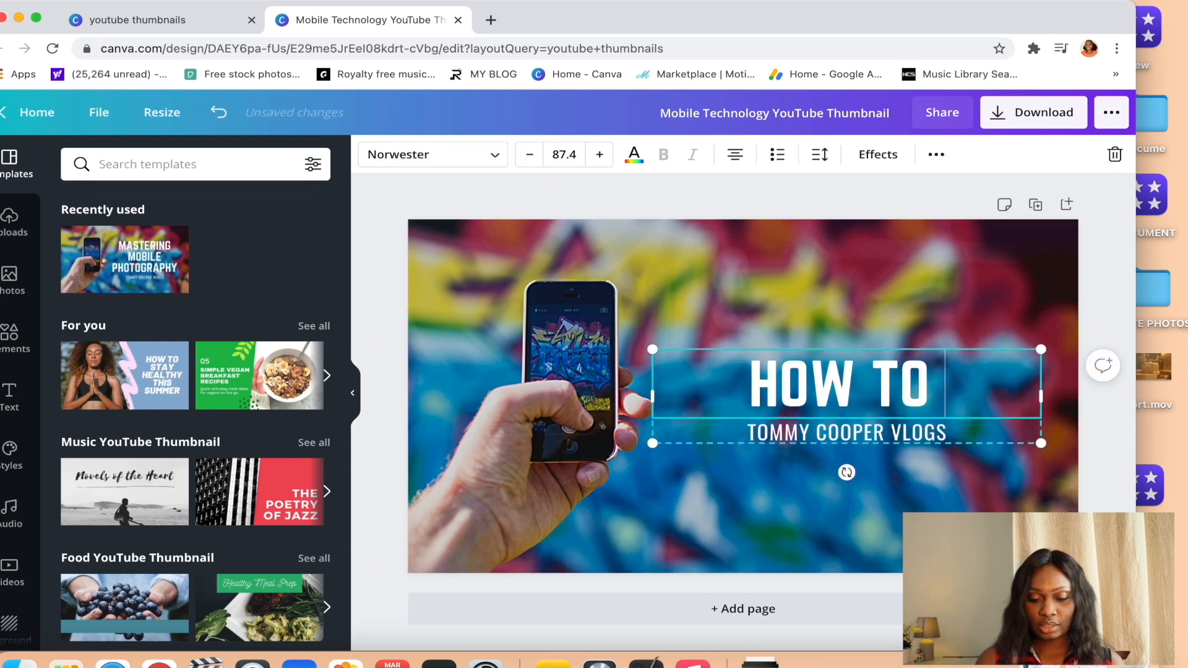
pyautogui.write(' TAKE A SELFIE')
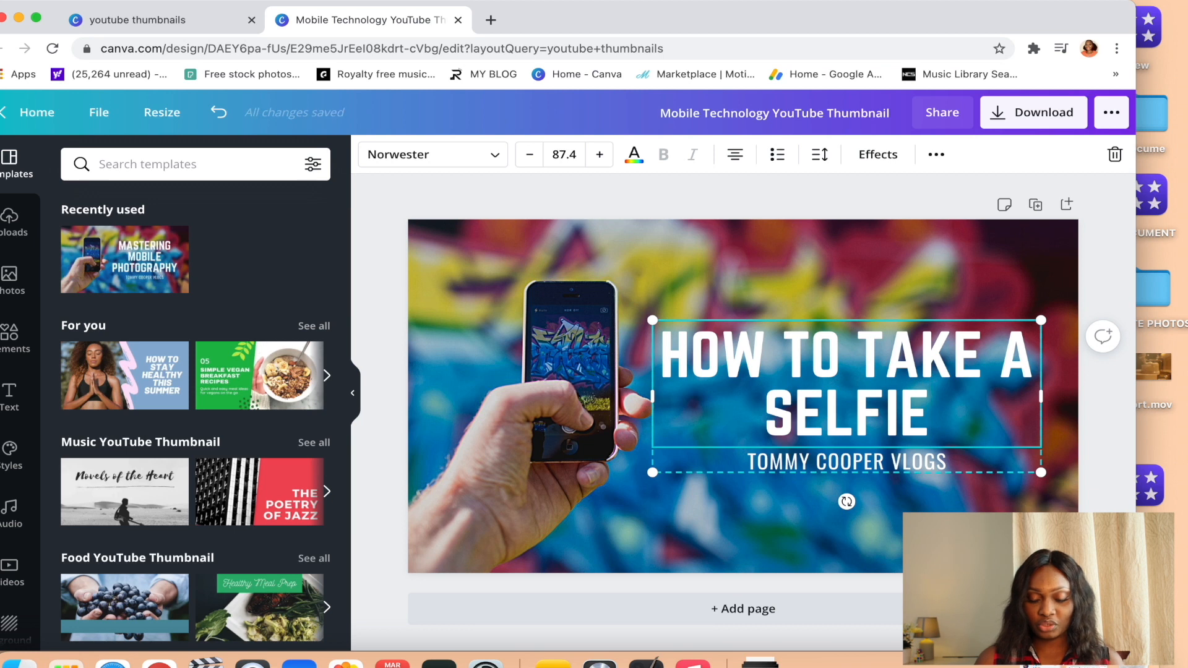
# Move the text group slightly up and clear the vlog name from the subtitle below the heading.
pyautogui.click(934, 466)
pyautogui.moveTo(934, 465); pyautogui.dragTo(928, 437)
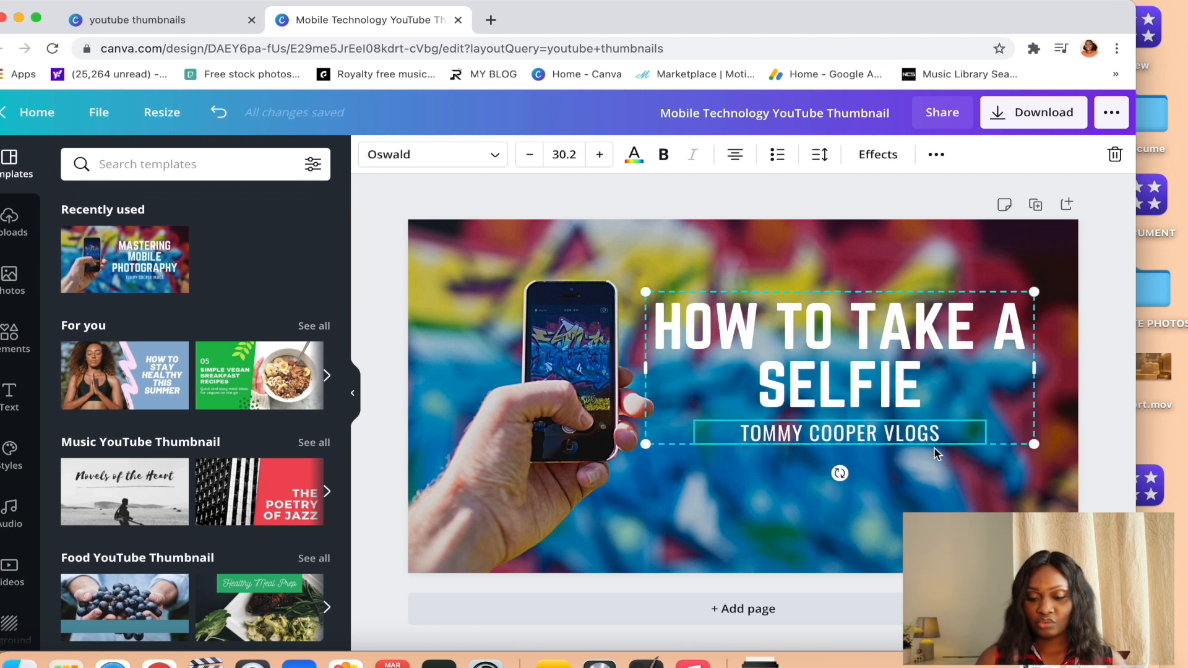
pyautogui.doubleClick(918, 436)
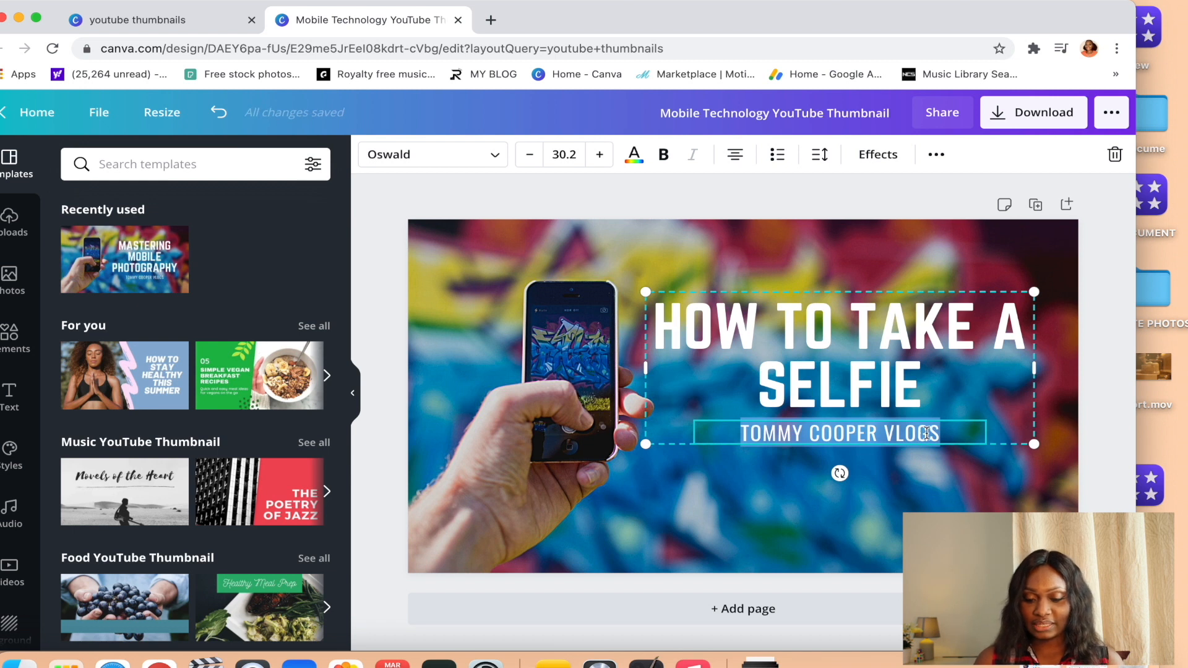
pyautogui.moveTo(948, 437); pyautogui.dragTo(731, 445)
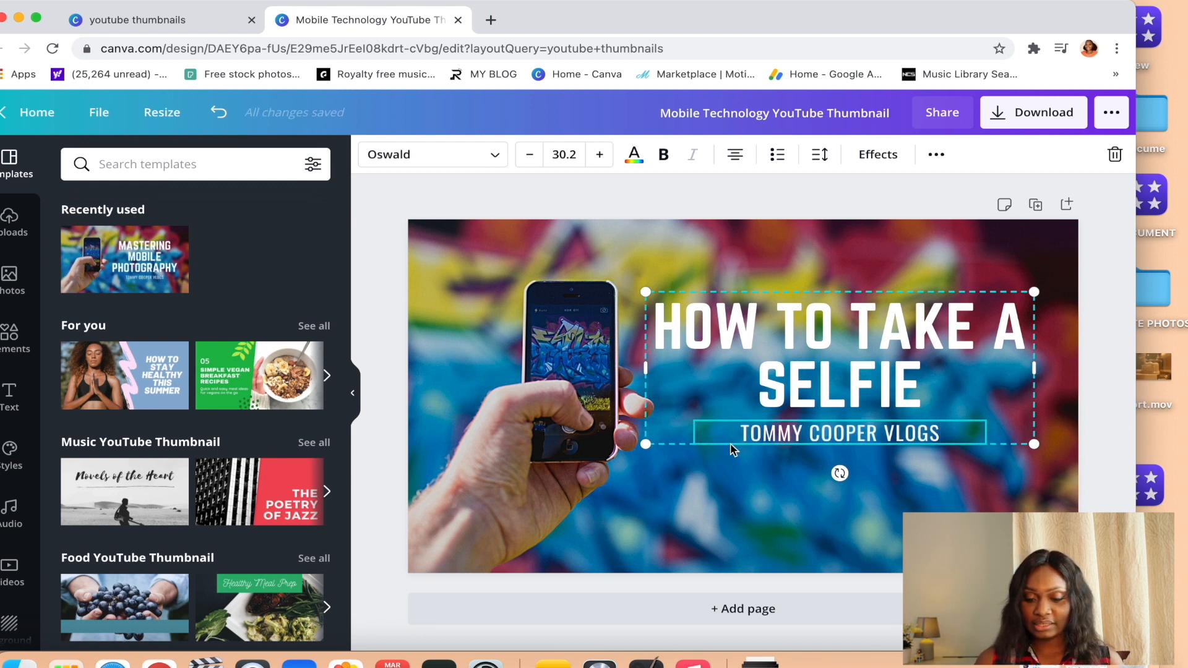
pyautogui.moveTo(939, 434); pyautogui.dragTo(663, 442)
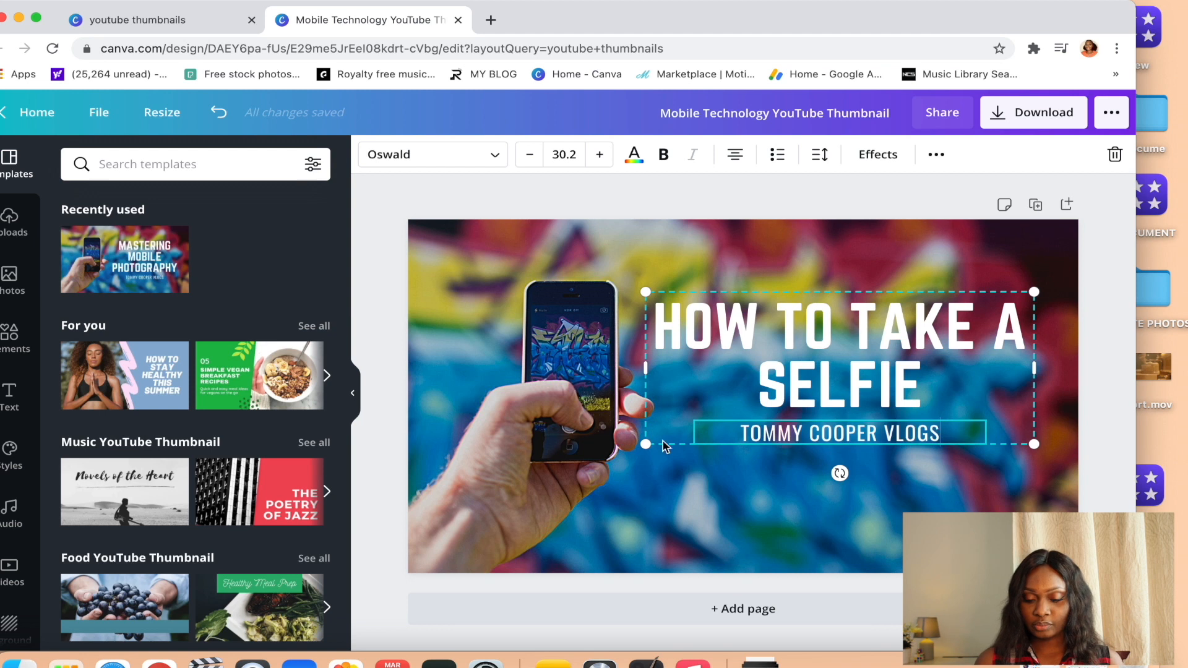
pyautogui.moveTo(953, 435); pyautogui.dragTo(757, 433)
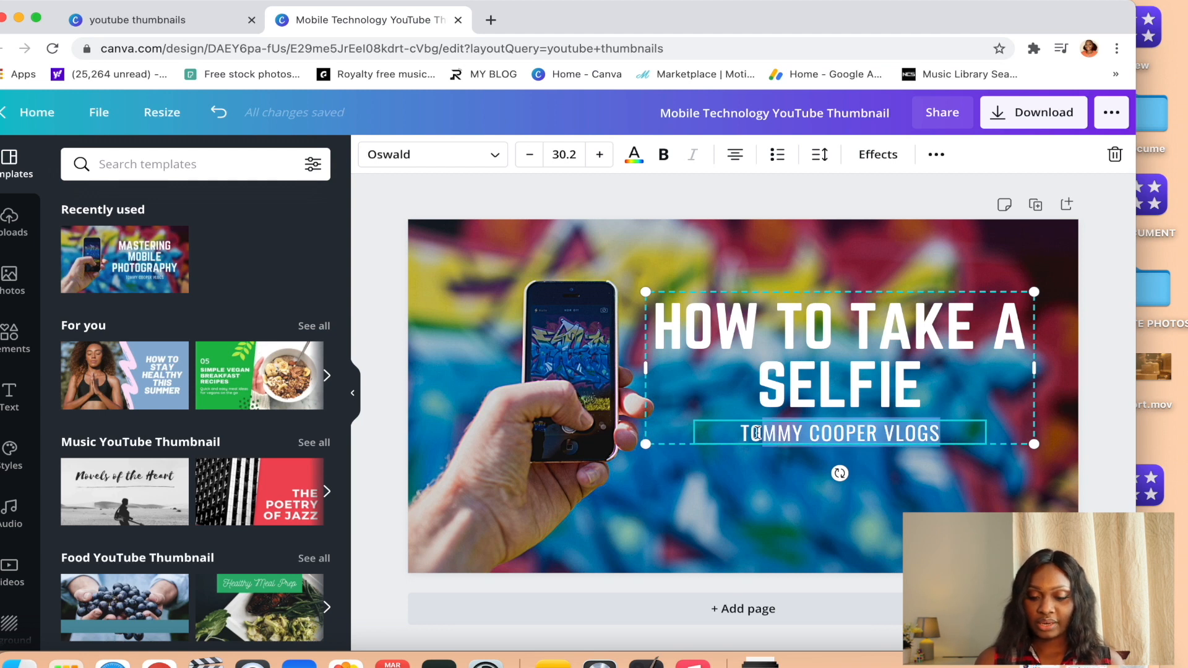
pyautogui.write('KDNFIGNOI')
pyautogui.press('BackSpace')
pyautogui.press('BackSpace')
pyautogui.press('BackSpace')
pyautogui.press('BackSpace')
pyautogui.press('BackSpace')
pyautogui.press('BackSpace')
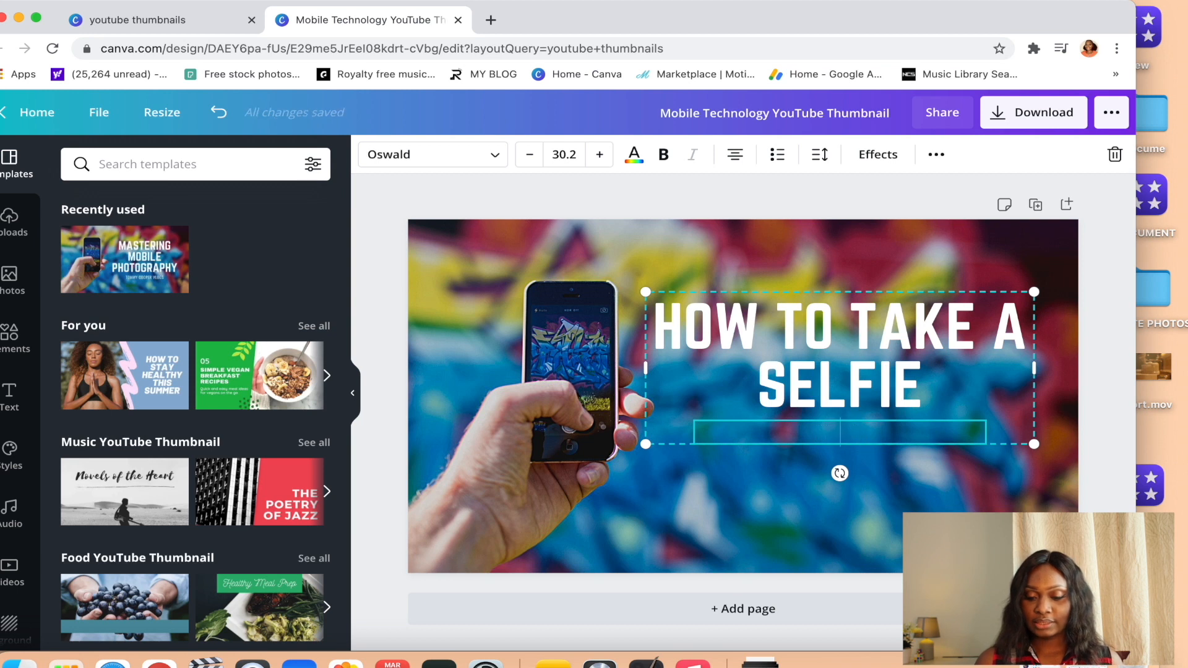
pyautogui.click(916, 459)
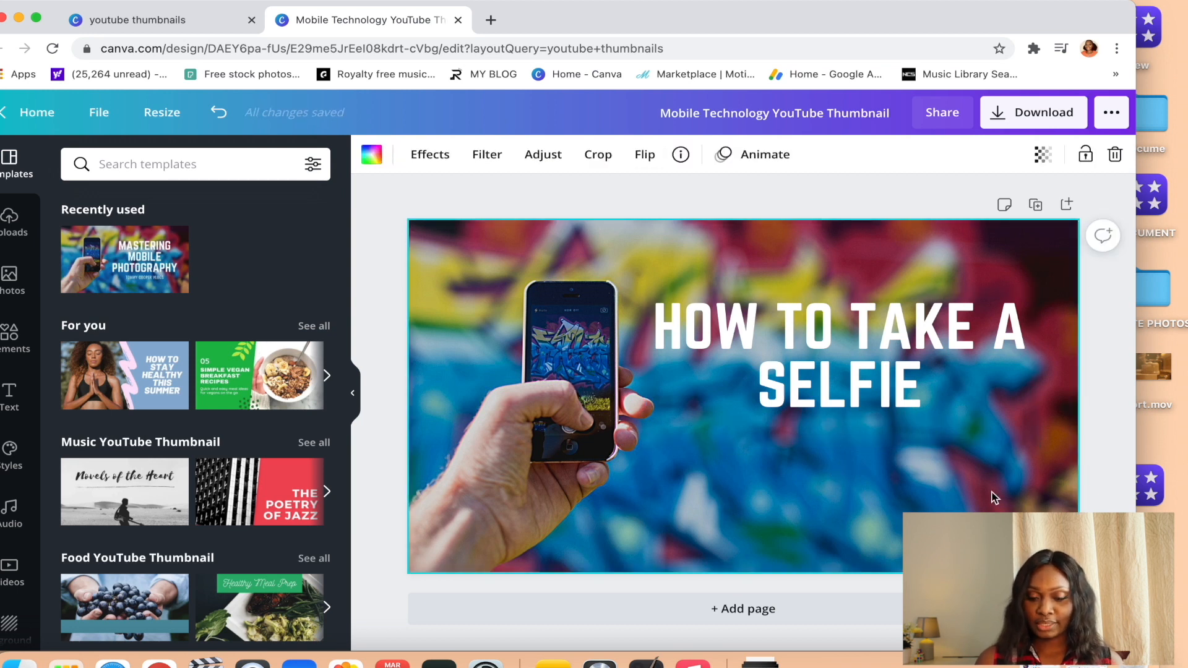
# Nudge the heading's text group slightly down and to the right, and set the heading's font to Abhaya Libre Regular.
pyautogui.click(842, 333)
pyautogui.moveTo(843, 333); pyautogui.dragTo(854, 344)
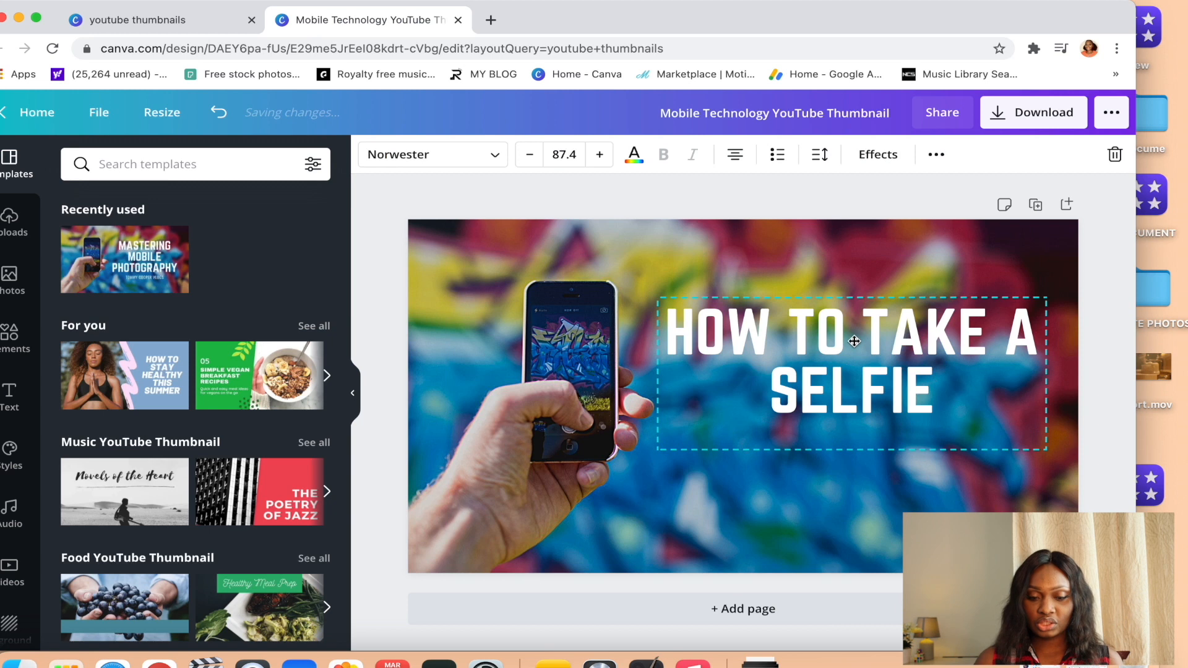
pyautogui.click(471, 154)
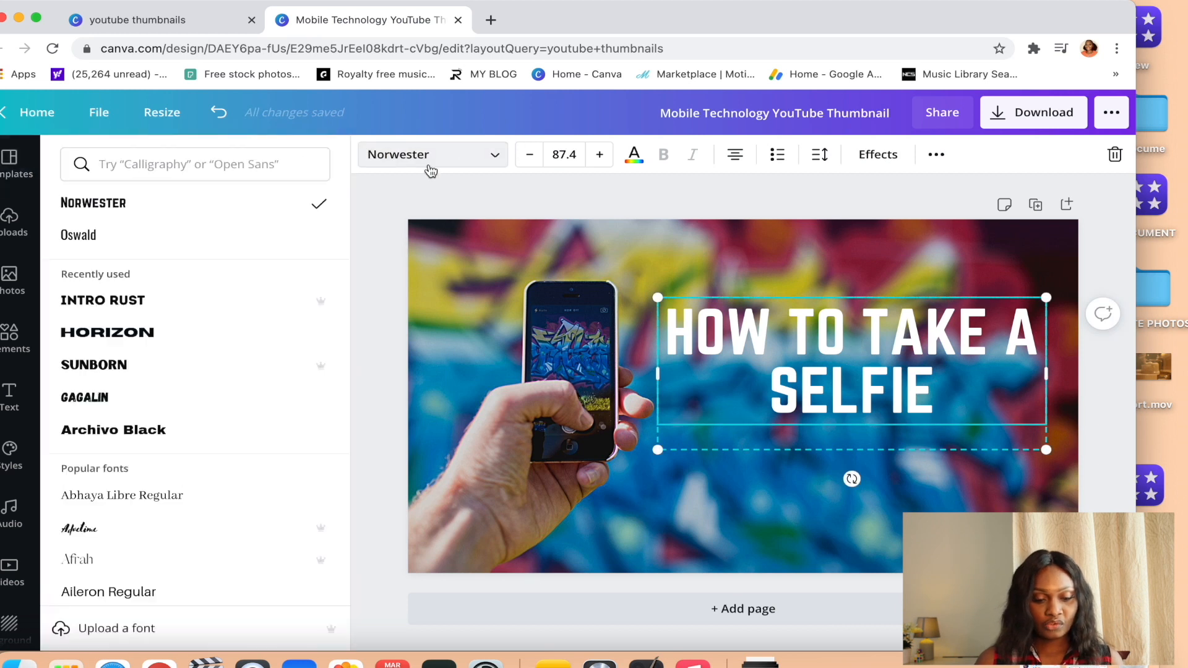
pyautogui.scroll(-1, 181, 346)
pyautogui.scroll(-3, 182, 347)
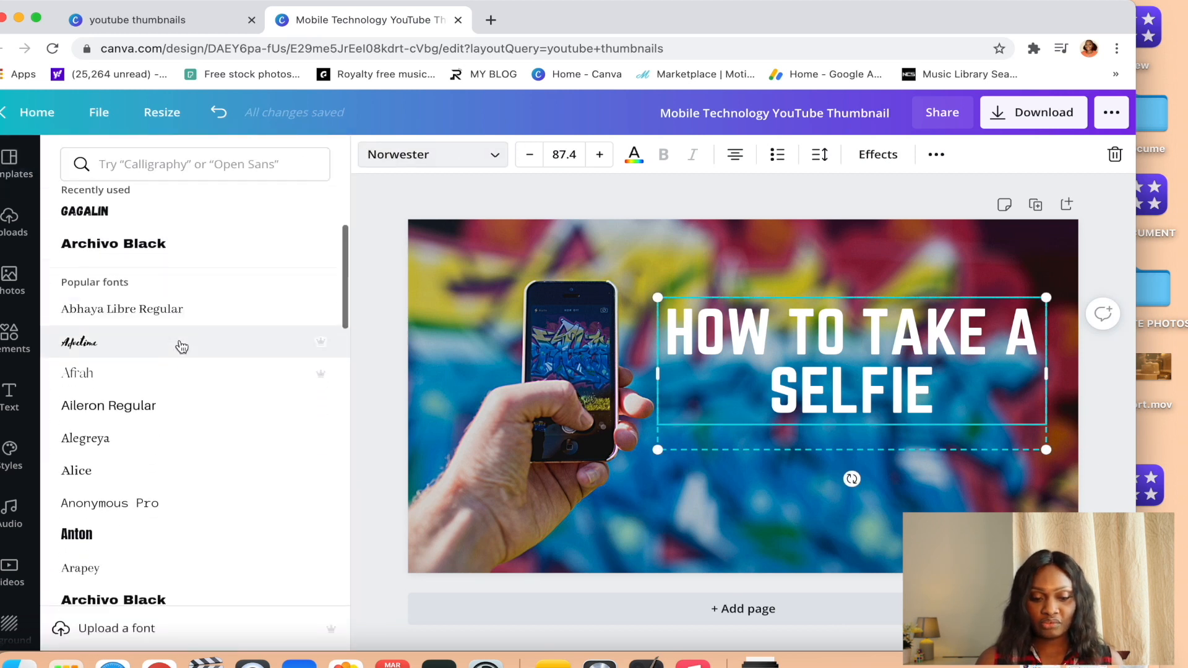
pyautogui.click(167, 243)
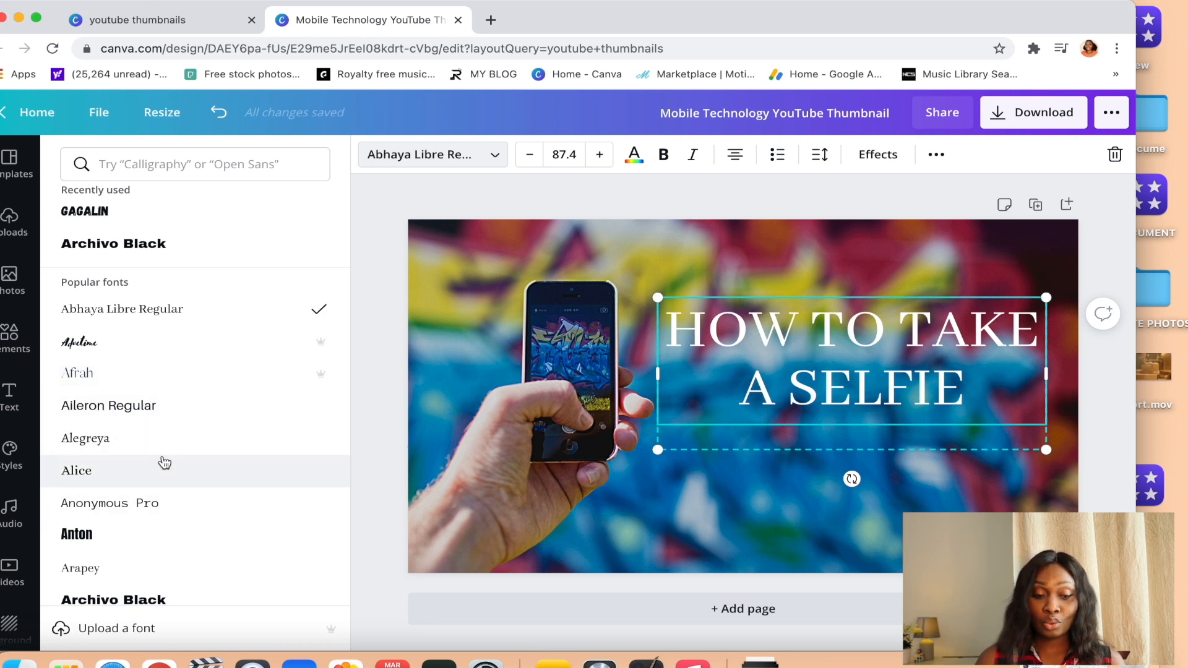
# Change the font of the "HOW TO TAKE A SELFIE" heading to Alice.
pyautogui.scroll(-2, 159, 461)
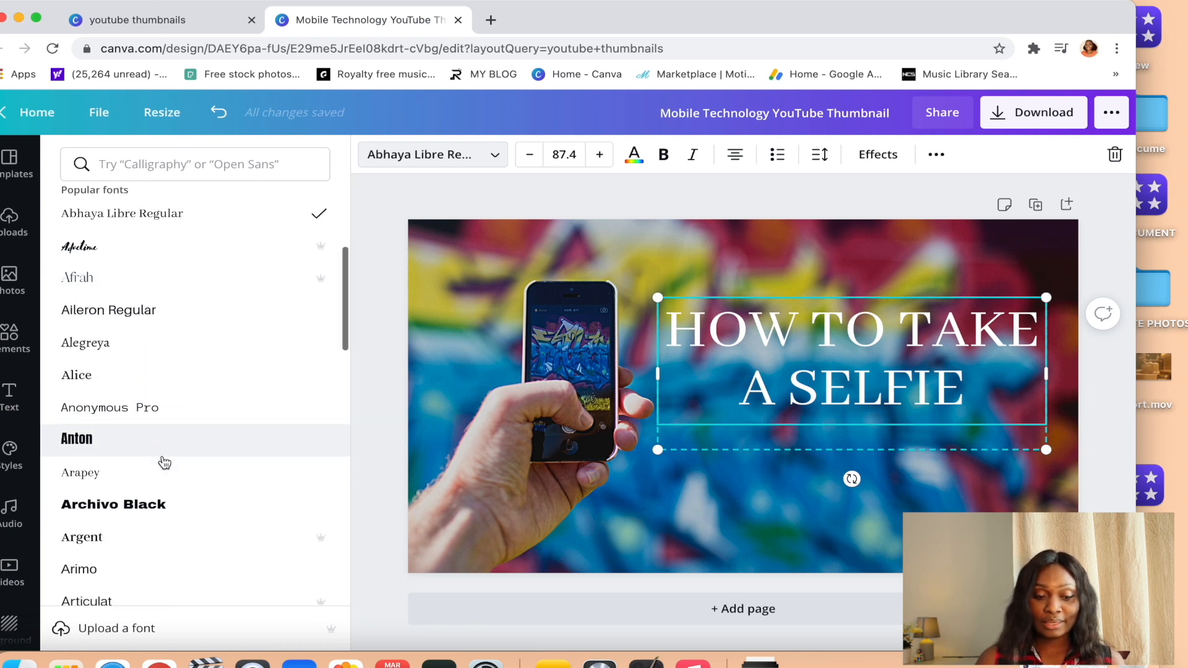
pyautogui.click(104, 383)
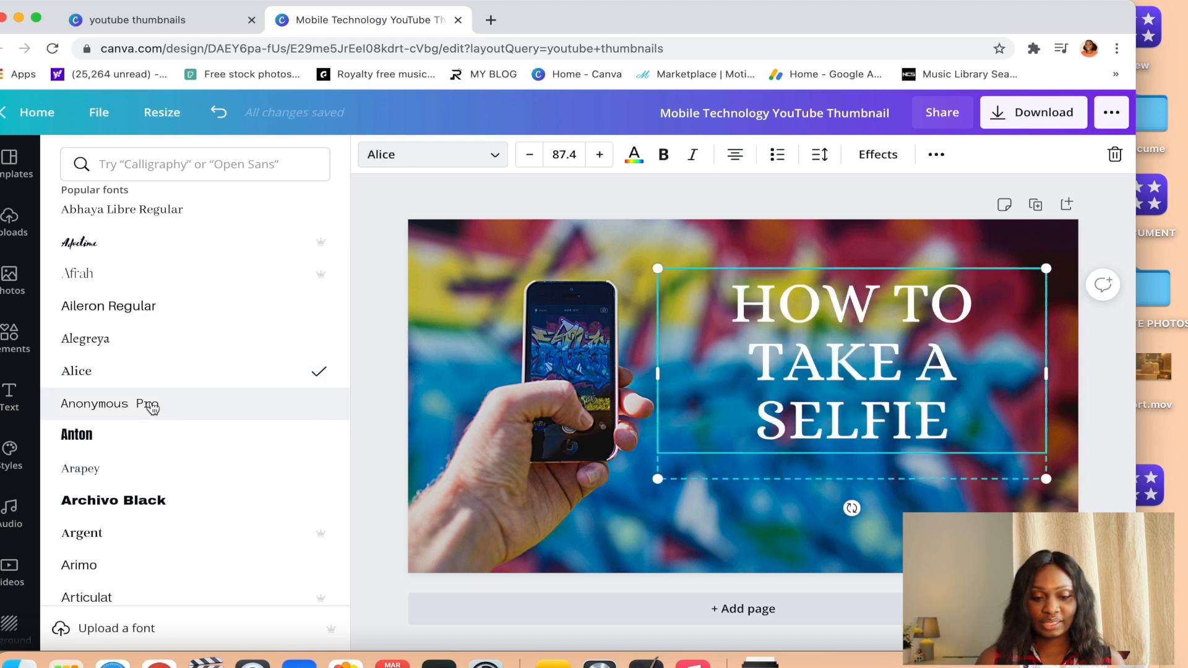
pyautogui.scroll(-7, 155, 365)
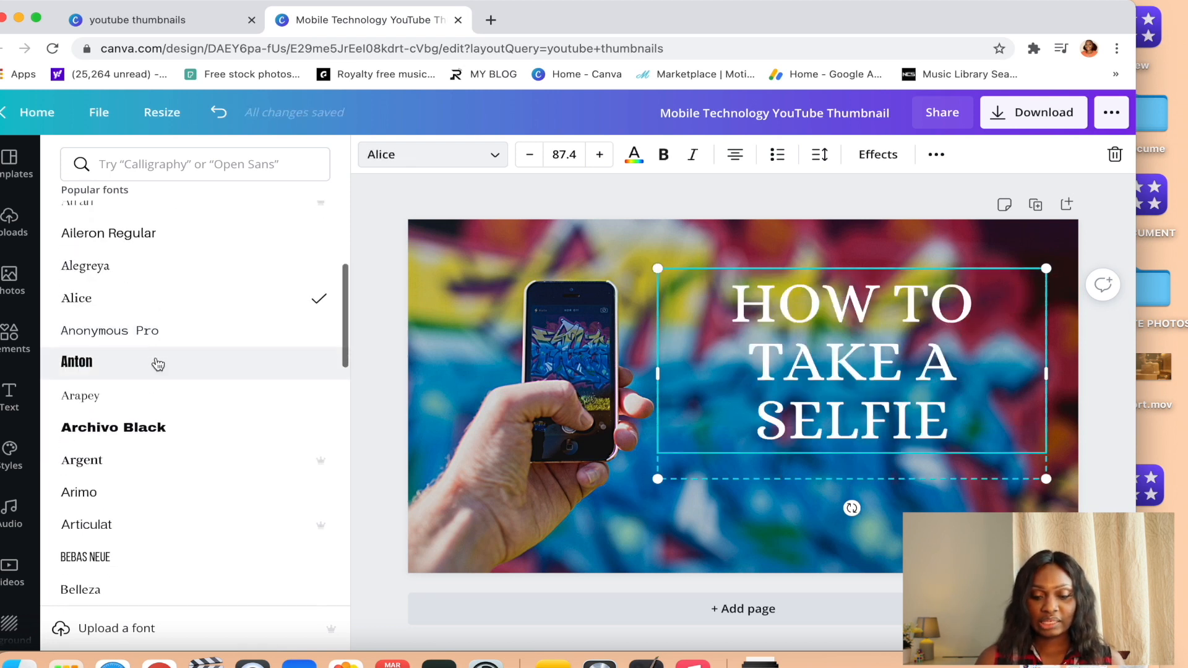
# Try the blue, dark red and mustard-yellow photo colors on the heading text.
pyautogui.scroll(-1, 157, 363)
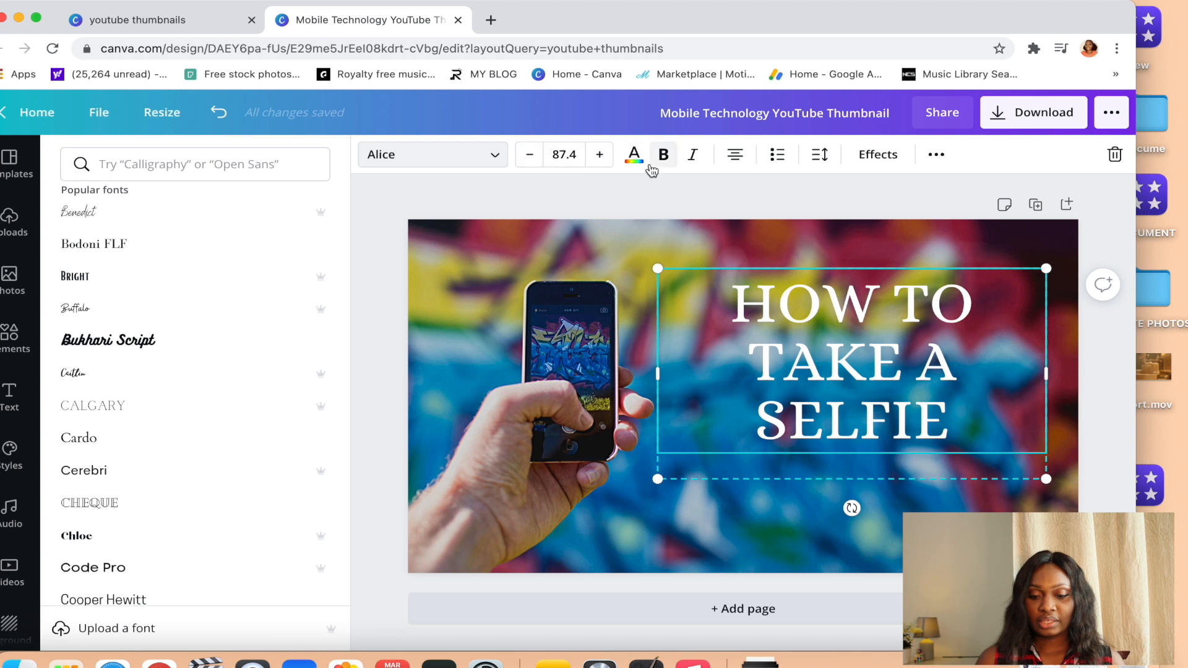
pyautogui.click(635, 162)
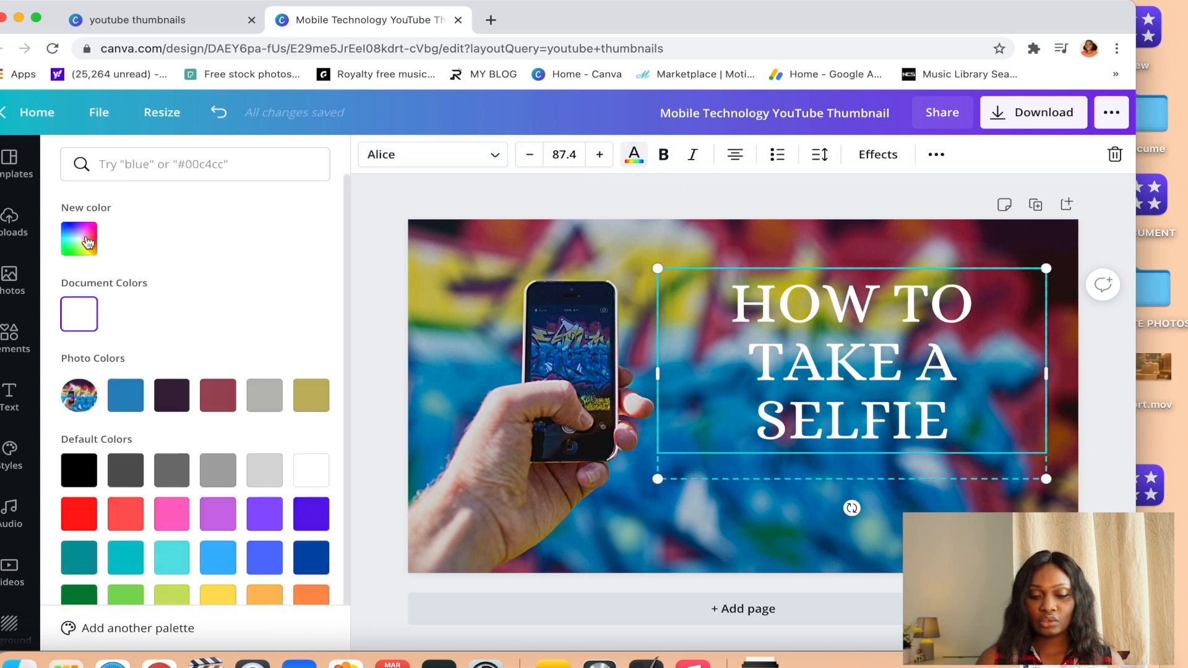
pyautogui.click(123, 397)
pyautogui.click(229, 405)
pyautogui.click(323, 405)
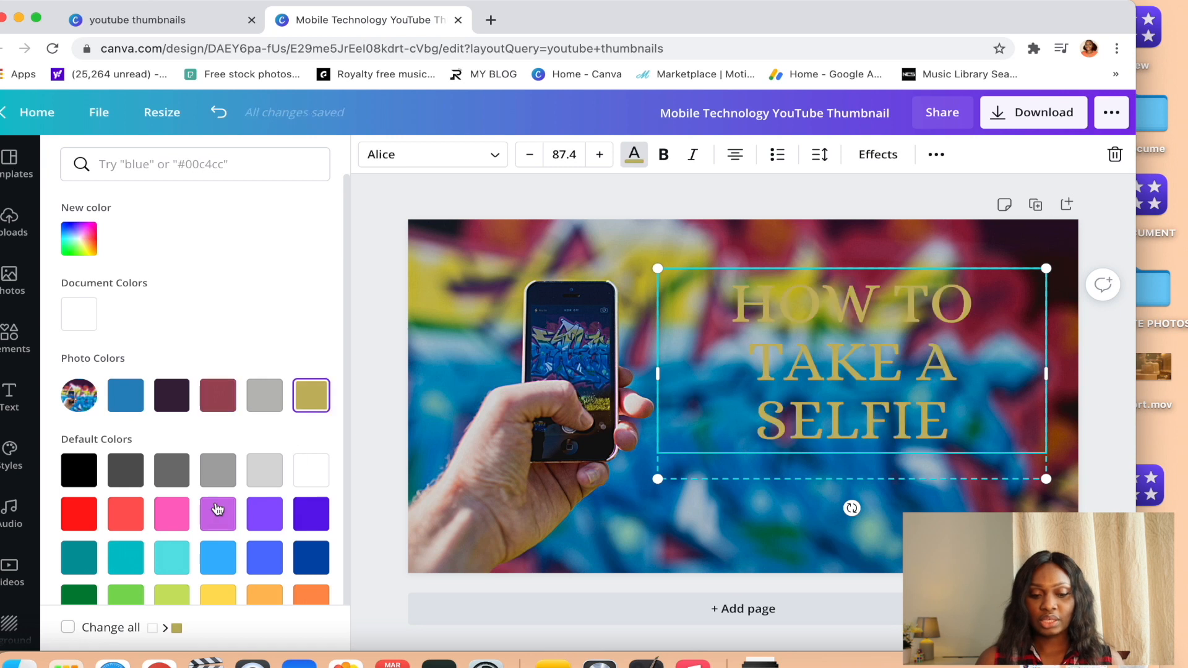
# Give the heading text a custom mint-green color, #90F1CE.
pyautogui.click(87, 259)
pyautogui.moveTo(188, 295); pyautogui.dragTo(219, 332)
pyautogui.moveTo(118, 378); pyautogui.dragTo(180, 380)
pyautogui.moveTo(220, 332); pyautogui.dragTo(157, 280)
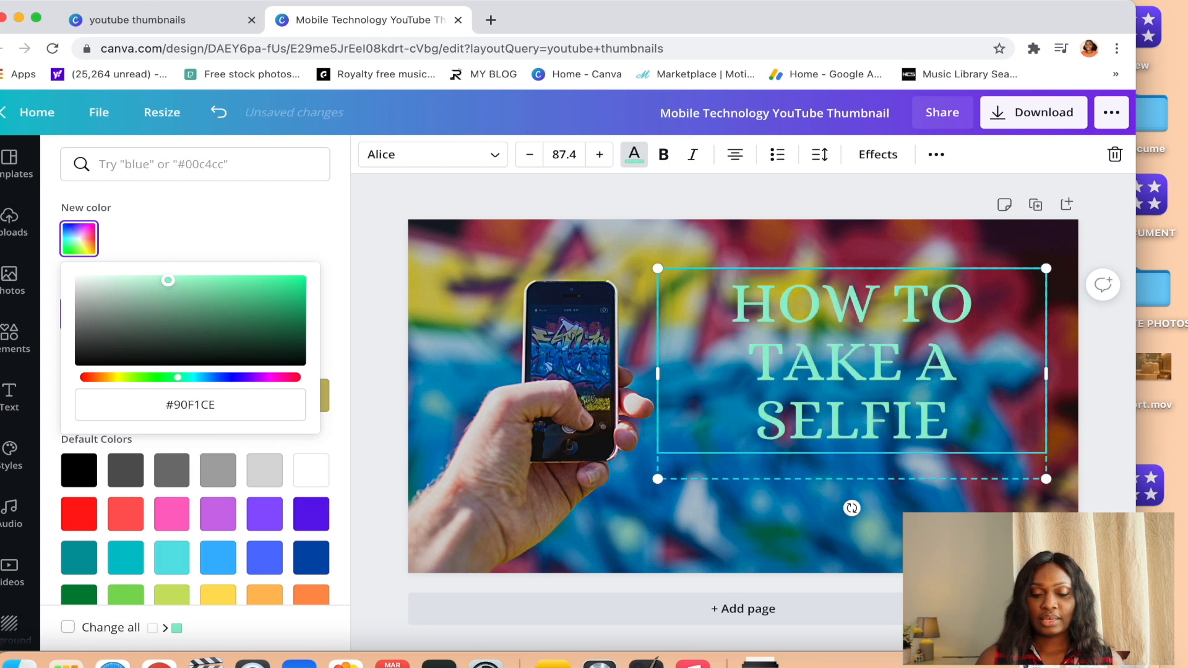
pyautogui.click(460, 403)
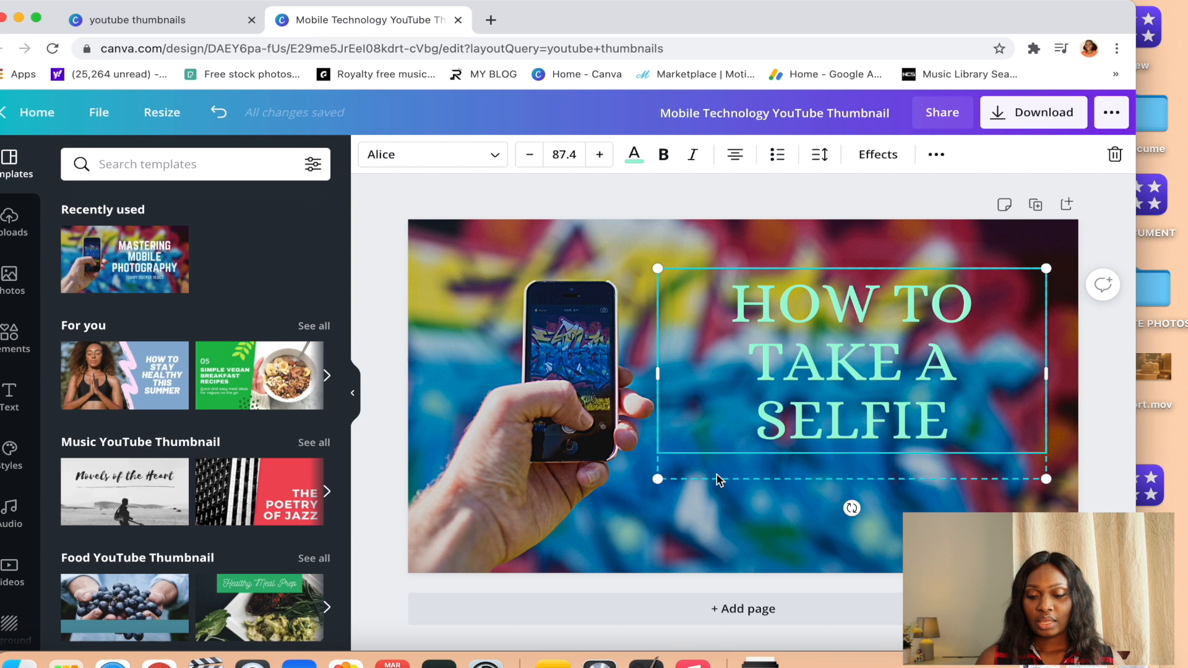
pyautogui.click(928, 506)
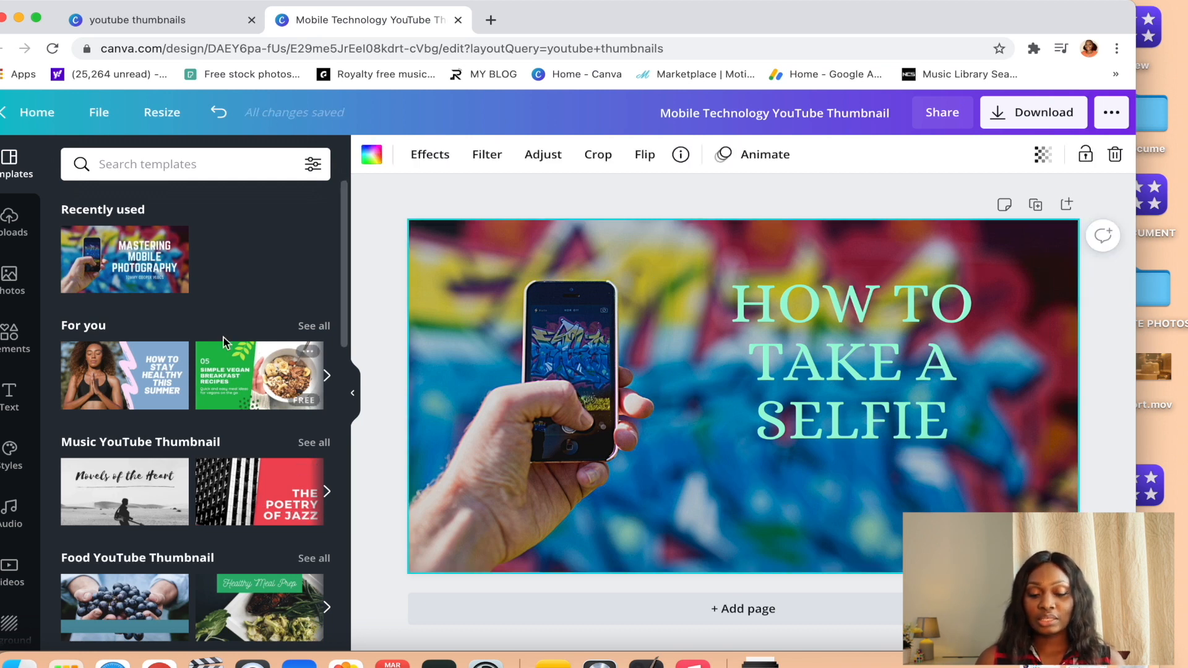
pyautogui.scroll(-6, 230, 551)
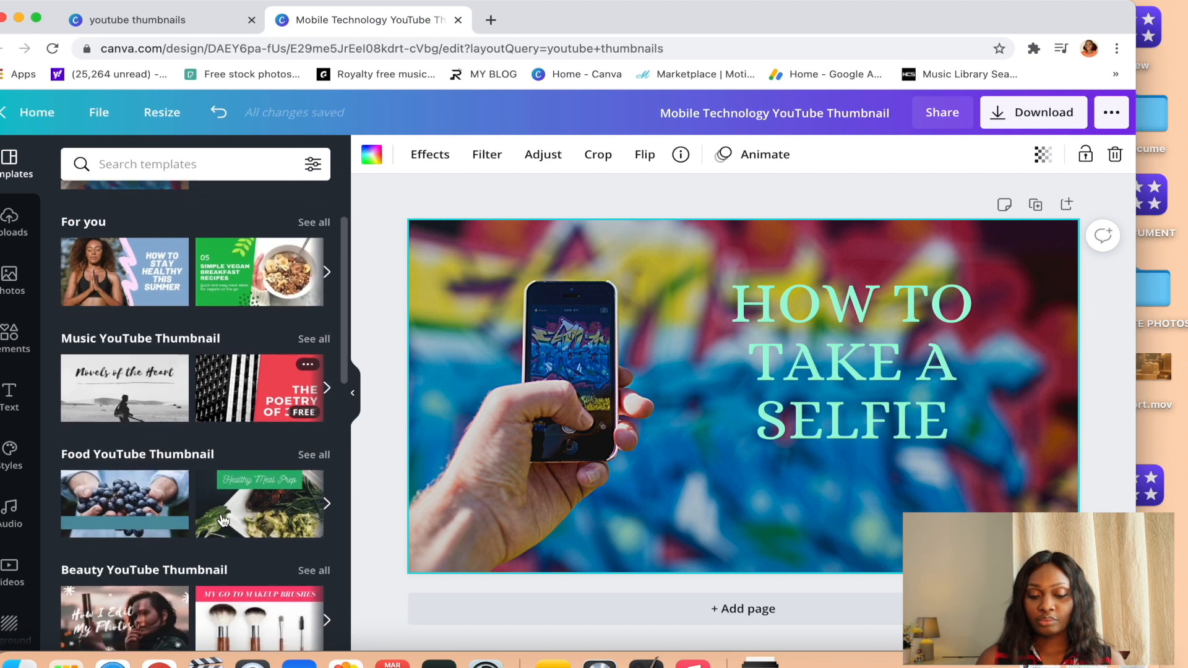
pyautogui.scroll(-10, 222, 520)
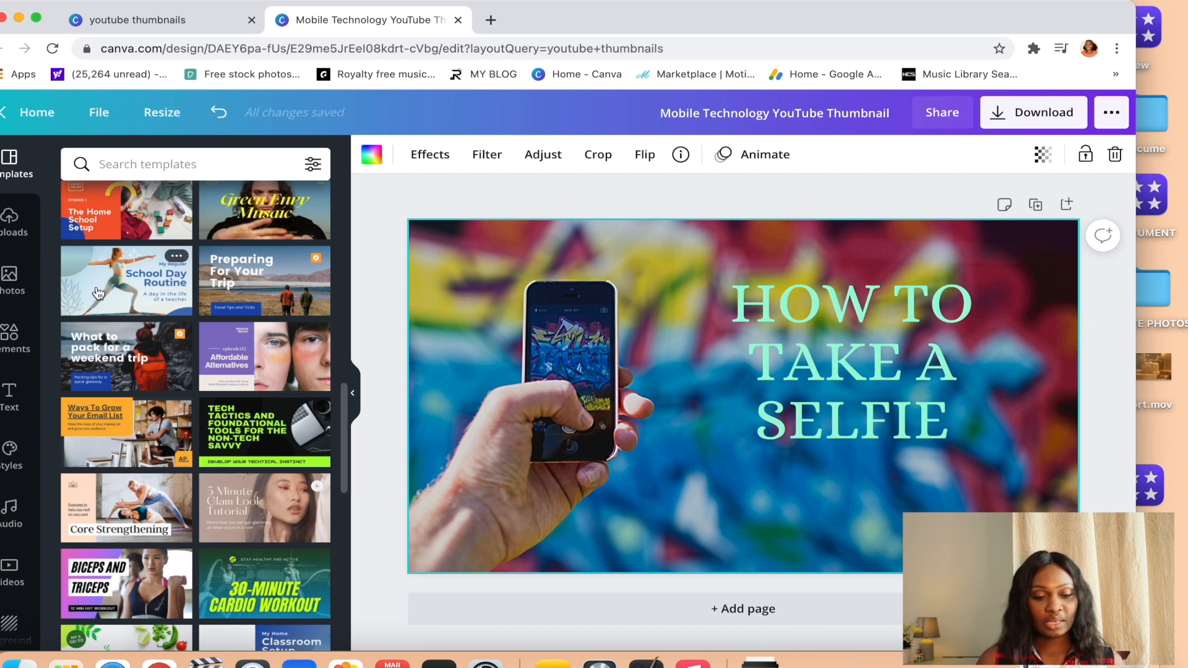
# Add the uploaded photo of the woman in the white-and-black top and place it in the design's upper-left corner.
pyautogui.click(13, 224)
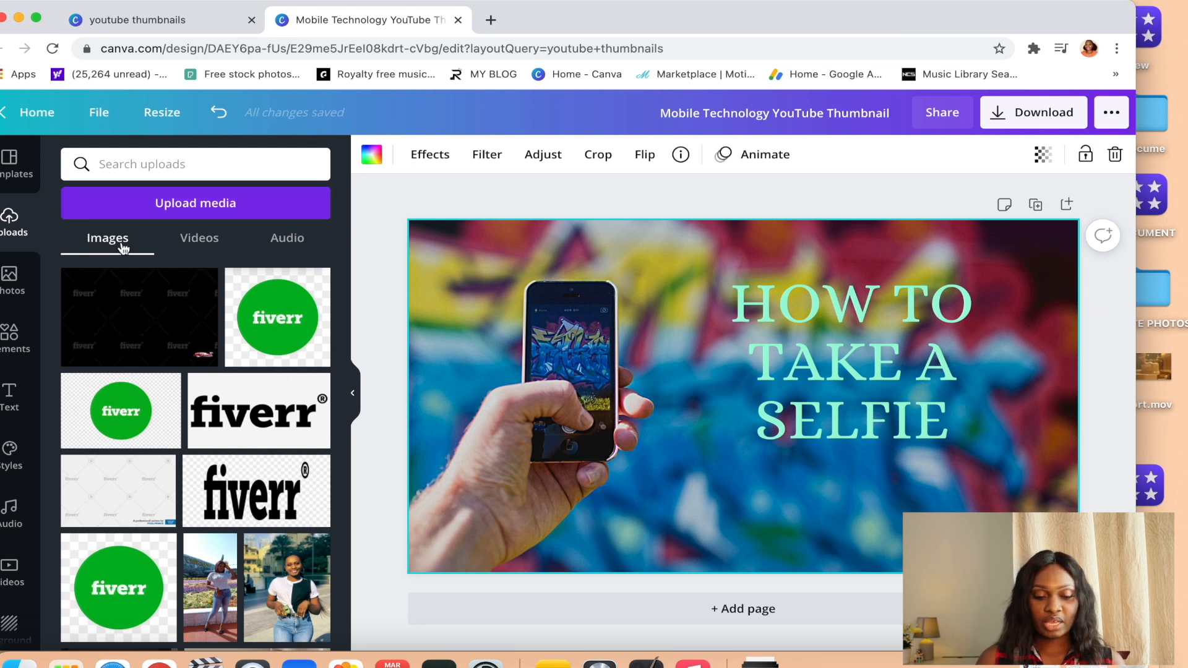
pyautogui.scroll(-3, 210, 542)
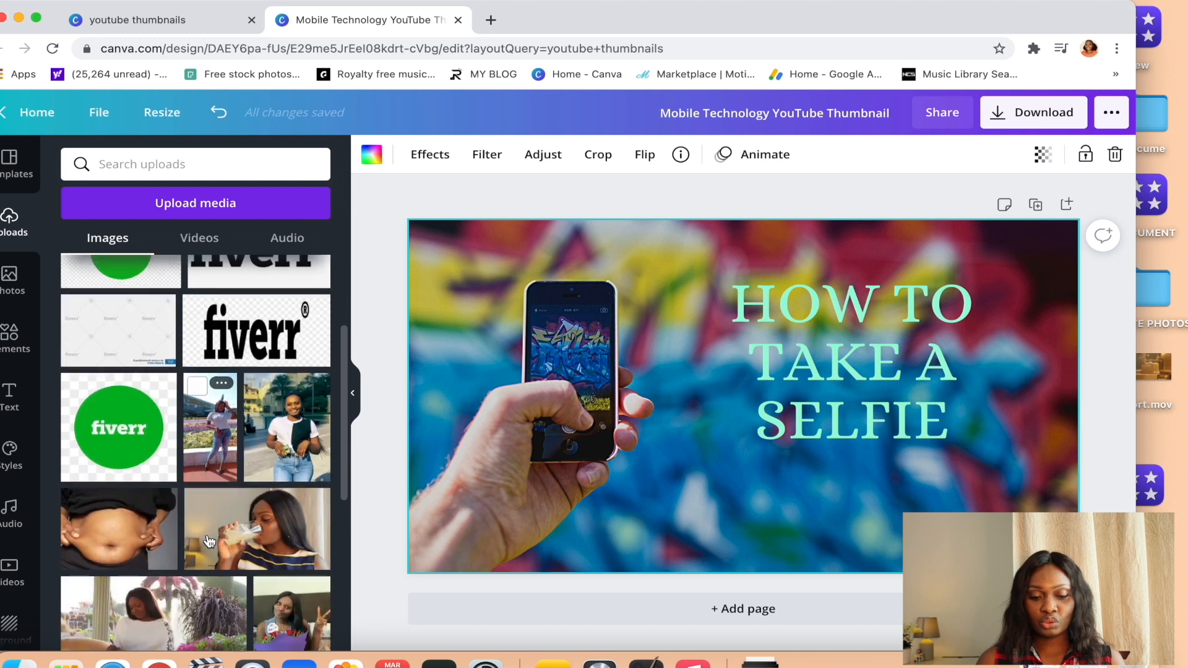
pyautogui.click(299, 439)
pyautogui.moveTo(725, 430); pyautogui.dragTo(489, 371)
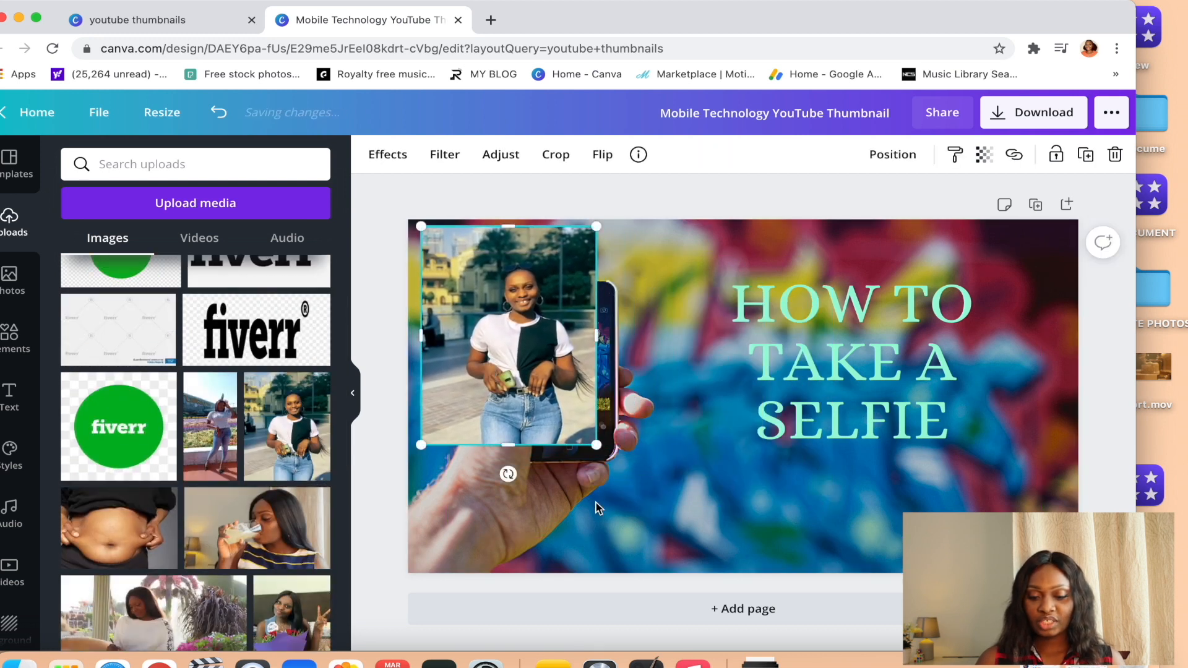
# Delete the graffiti background image and enlarge the woman's photo to cover about the left half of the design.
pyautogui.click(711, 476)
pyautogui.click(624, 521)
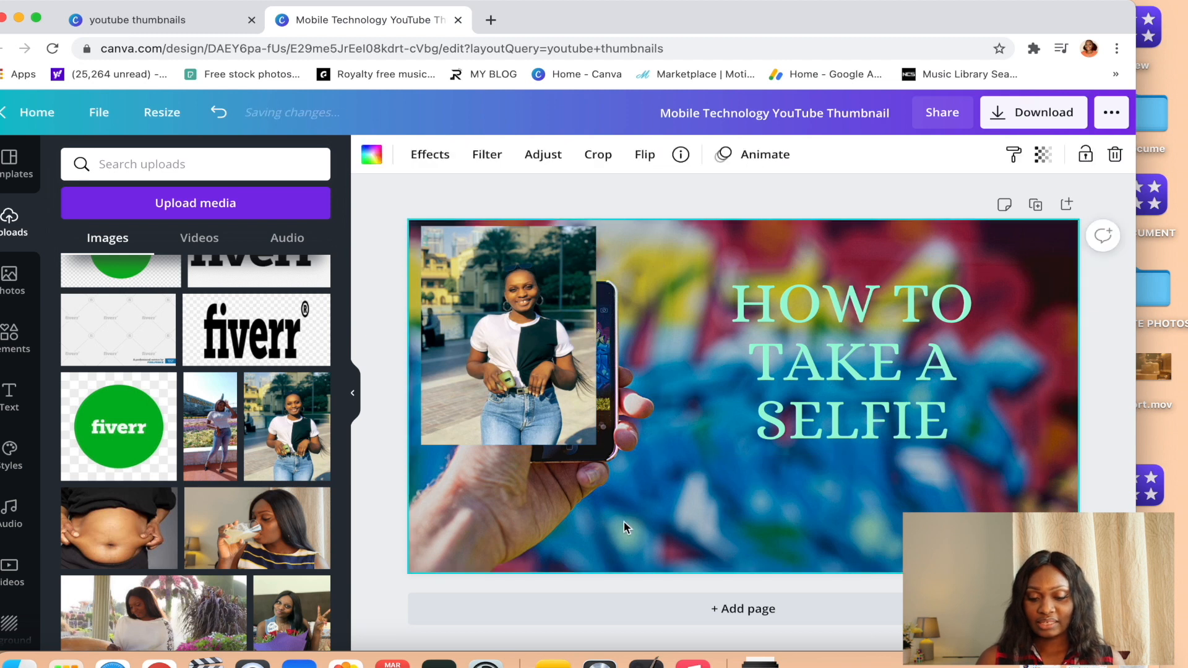
pyautogui.rightClick(624, 521)
pyautogui.click(660, 536)
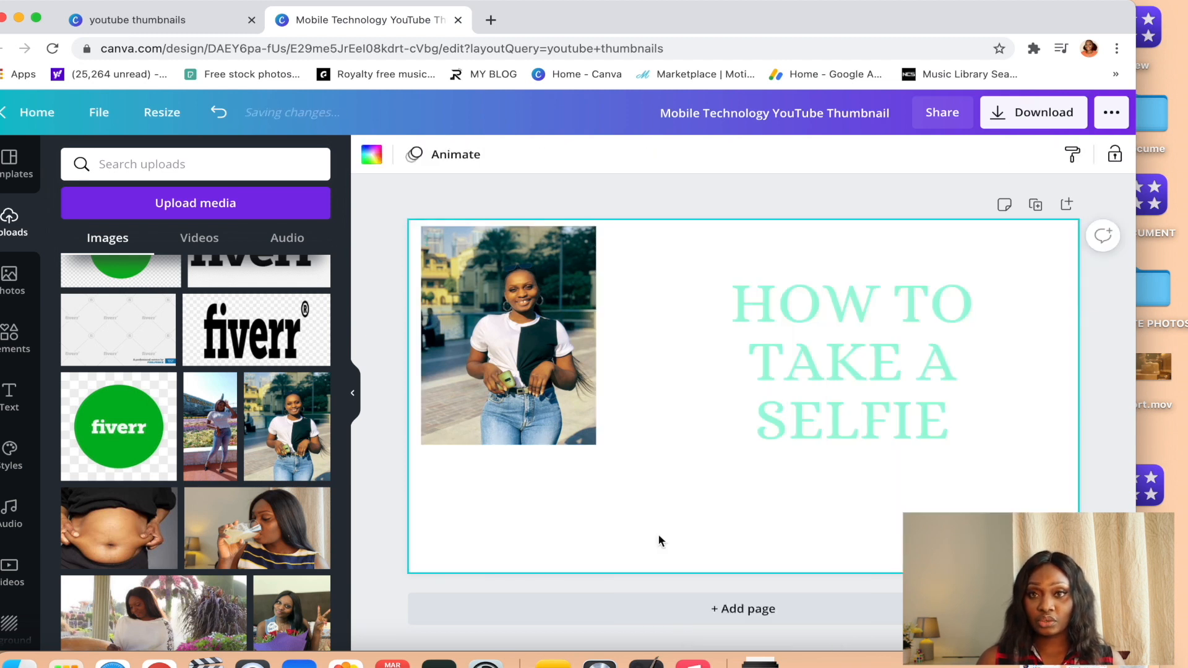
pyautogui.click(579, 435)
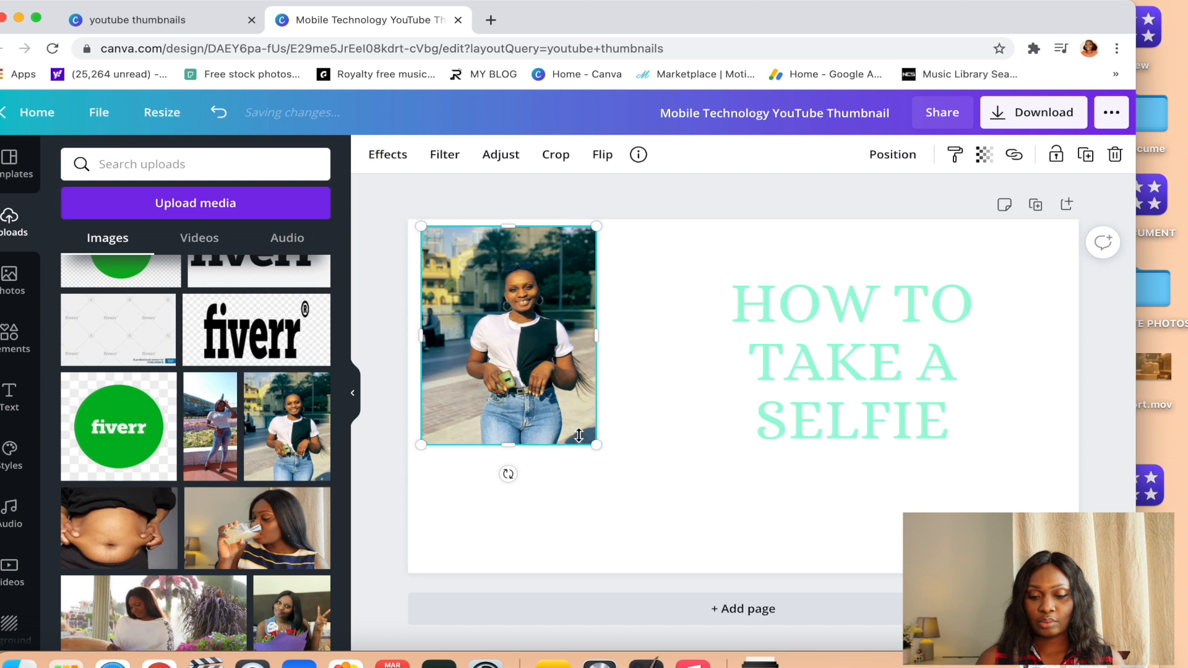
pyautogui.moveTo(597, 448); pyautogui.dragTo(778, 655)
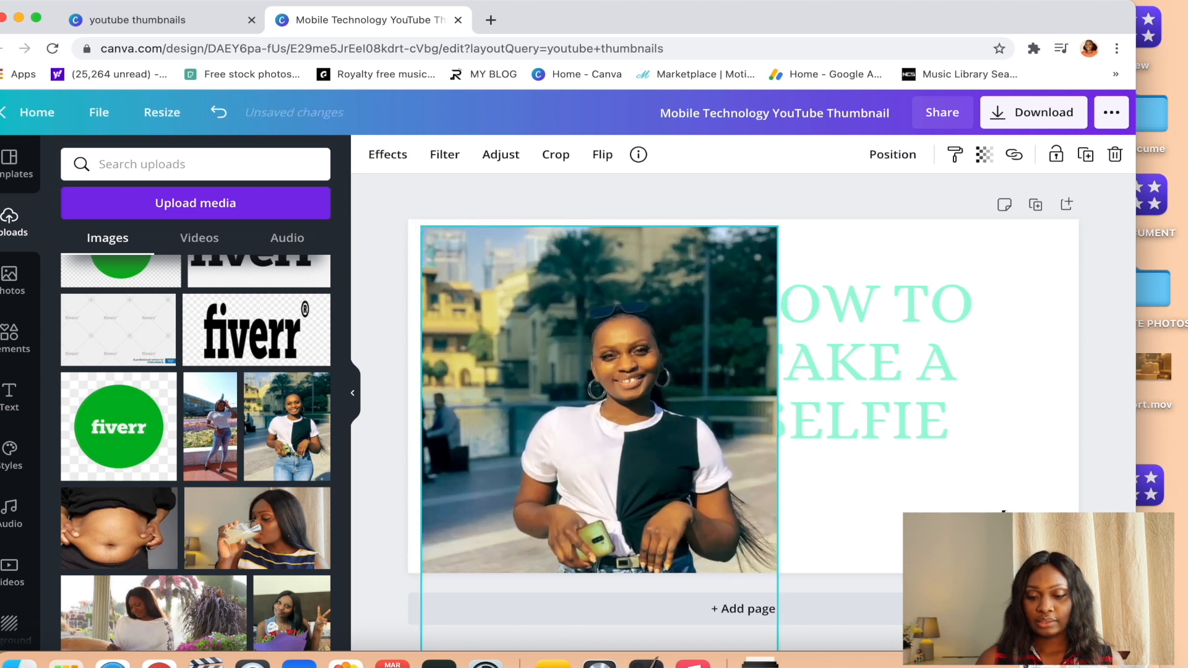
# Bring the heading forward in front of the woman's photo and shift it right into the white area.
pyautogui.moveTo(890, 363); pyautogui.dragTo(915, 366)
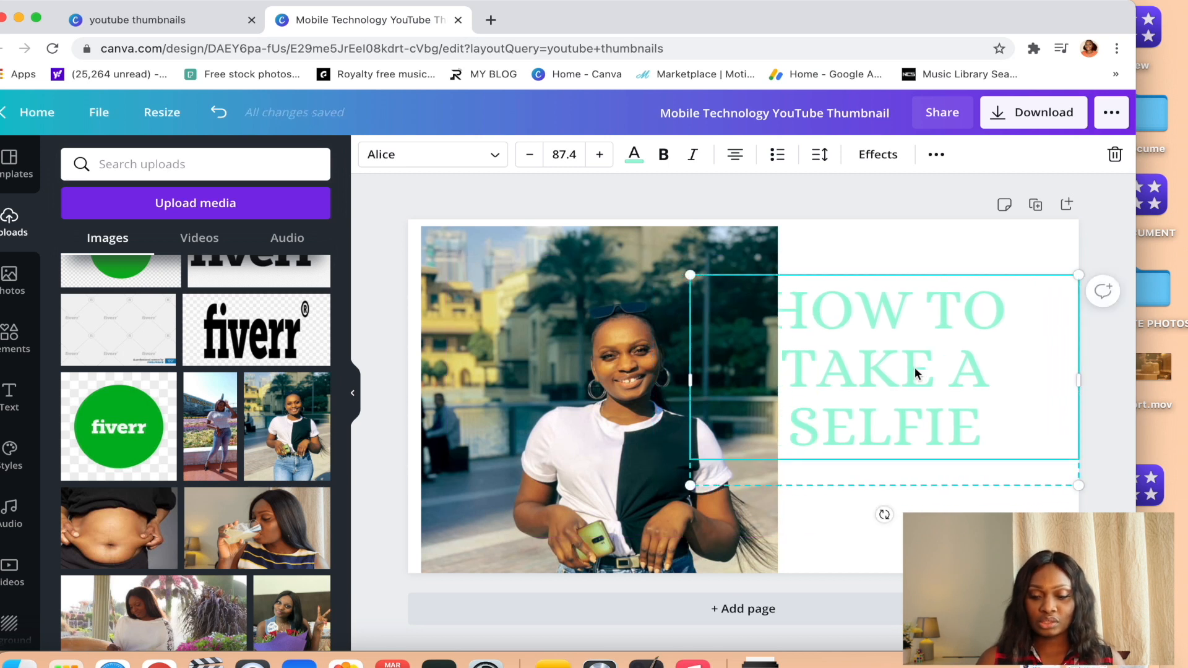
pyautogui.rightClick(915, 366)
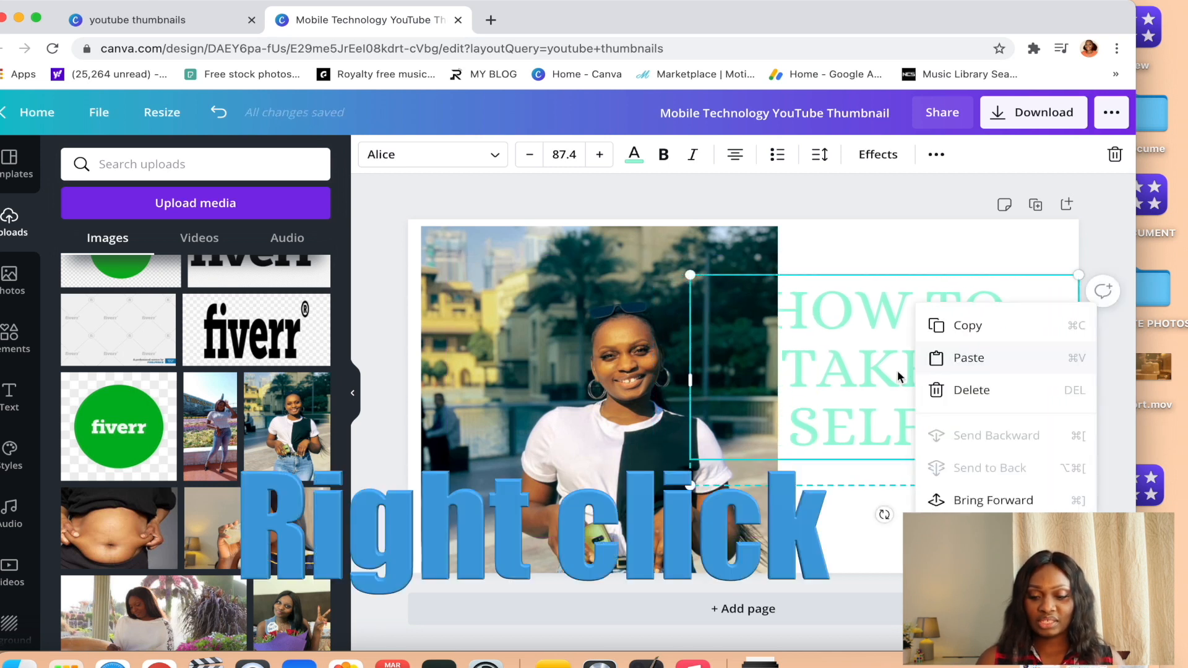
pyautogui.click(978, 503)
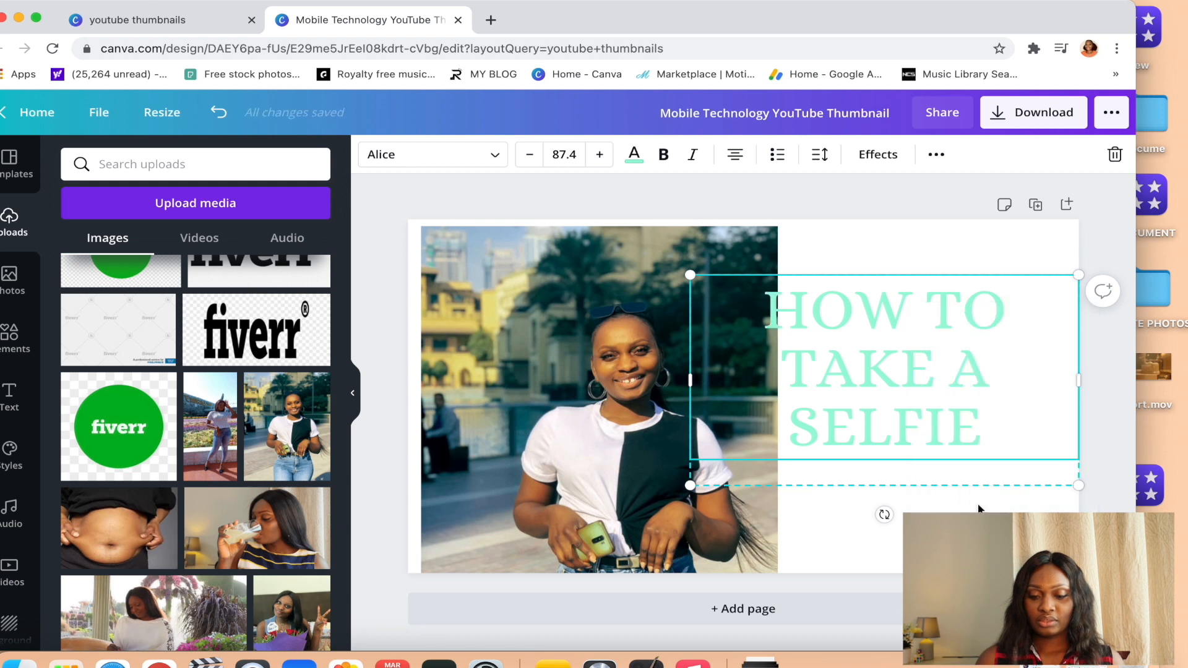
pyautogui.rightClick(896, 382)
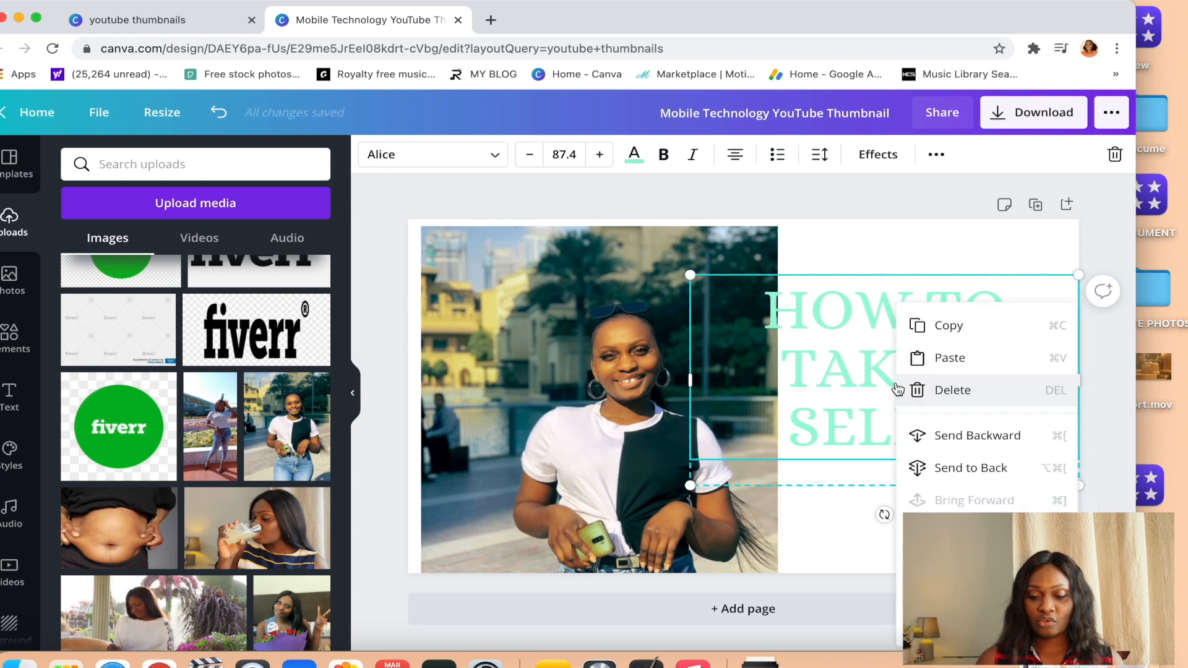
pyautogui.click(818, 503)
pyautogui.moveTo(919, 331)
pyautogui.mouseDown()
pyautogui.moveTo(830, 327)
pyautogui.moveTo(847, 313)
pyautogui.moveTo(878, 338)
pyautogui.moveTo(860, 335)
pyautogui.moveTo(913, 333)
pyautogui.mouseUp()
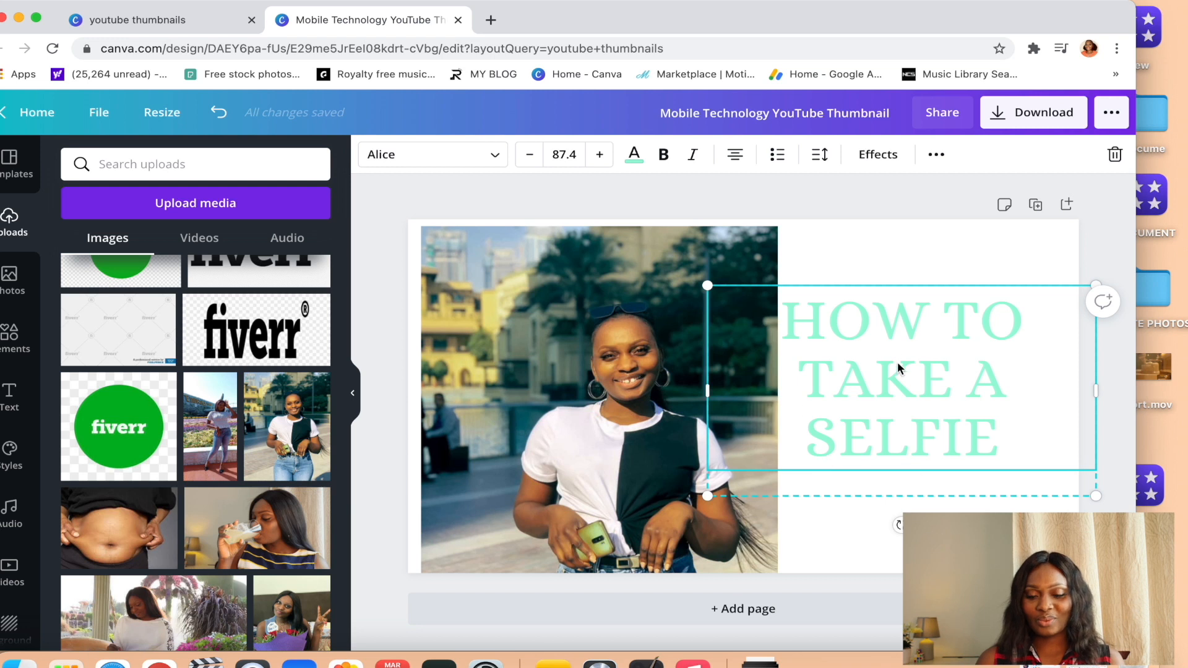
# Darken the heading's text color to the custom green #497263.
pyautogui.click(634, 155)
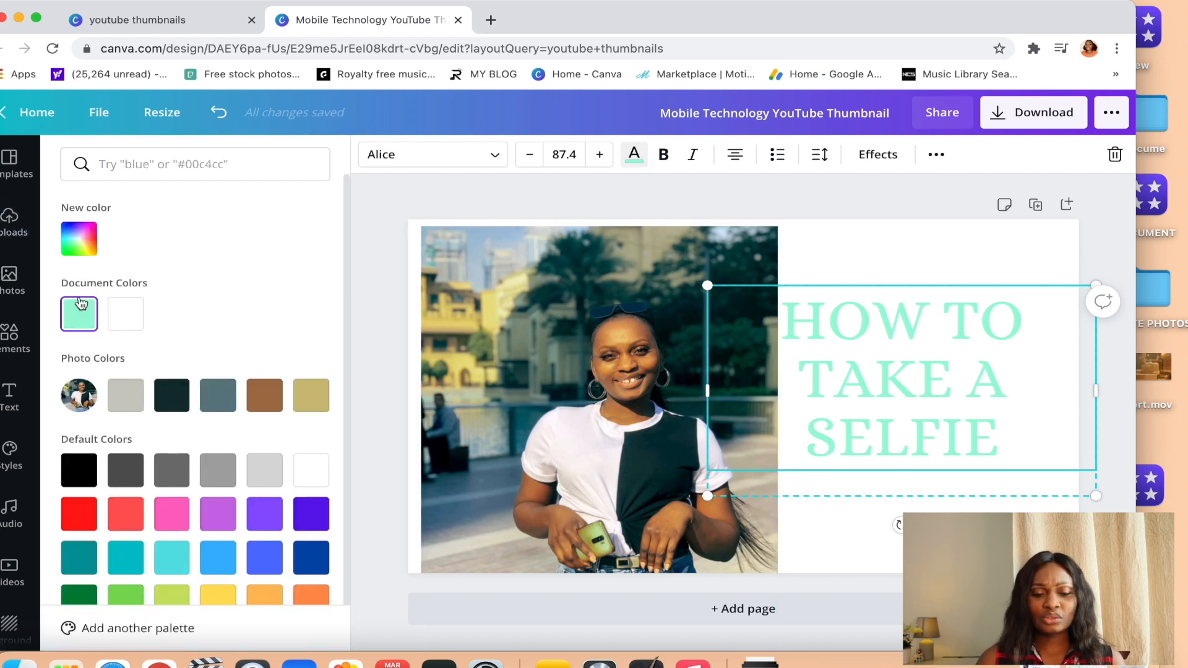
pyautogui.click(79, 238)
pyautogui.moveTo(156, 279); pyautogui.dragTo(158, 326)
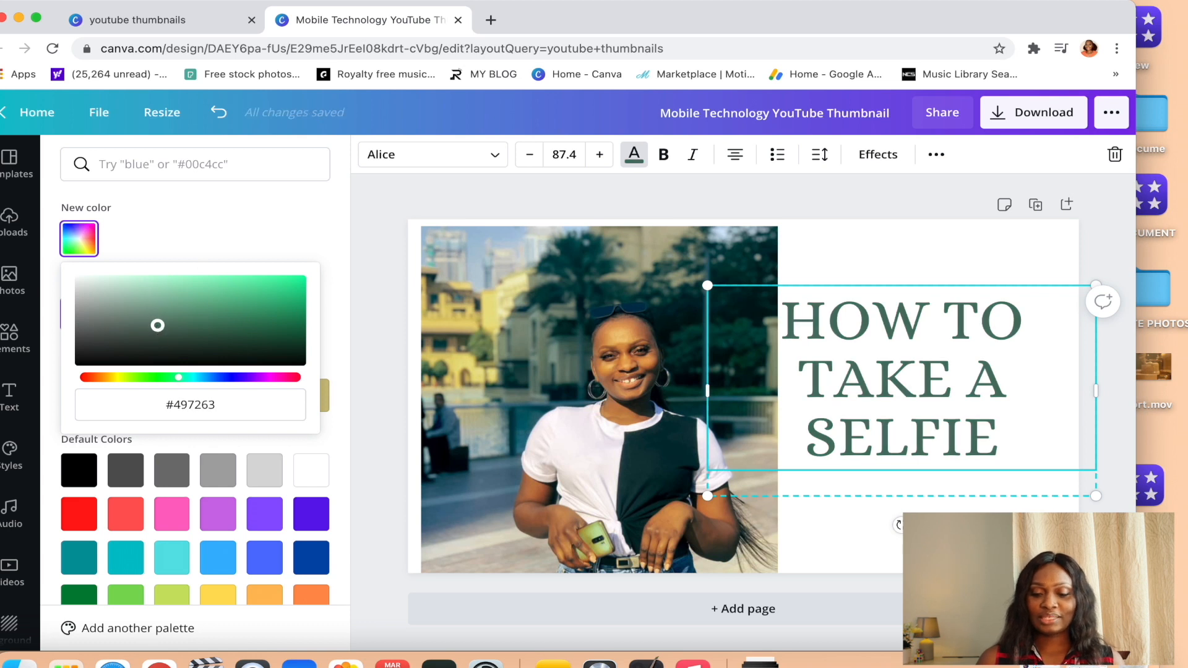
pyautogui.click(603, 456)
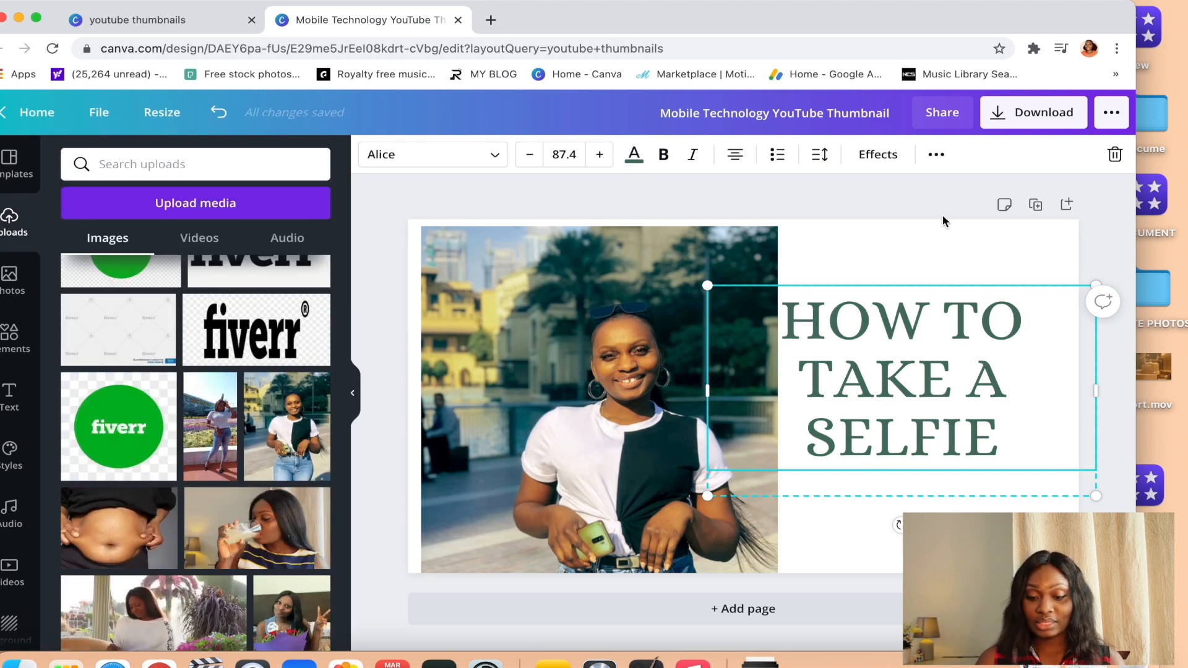
pyautogui.click(937, 242)
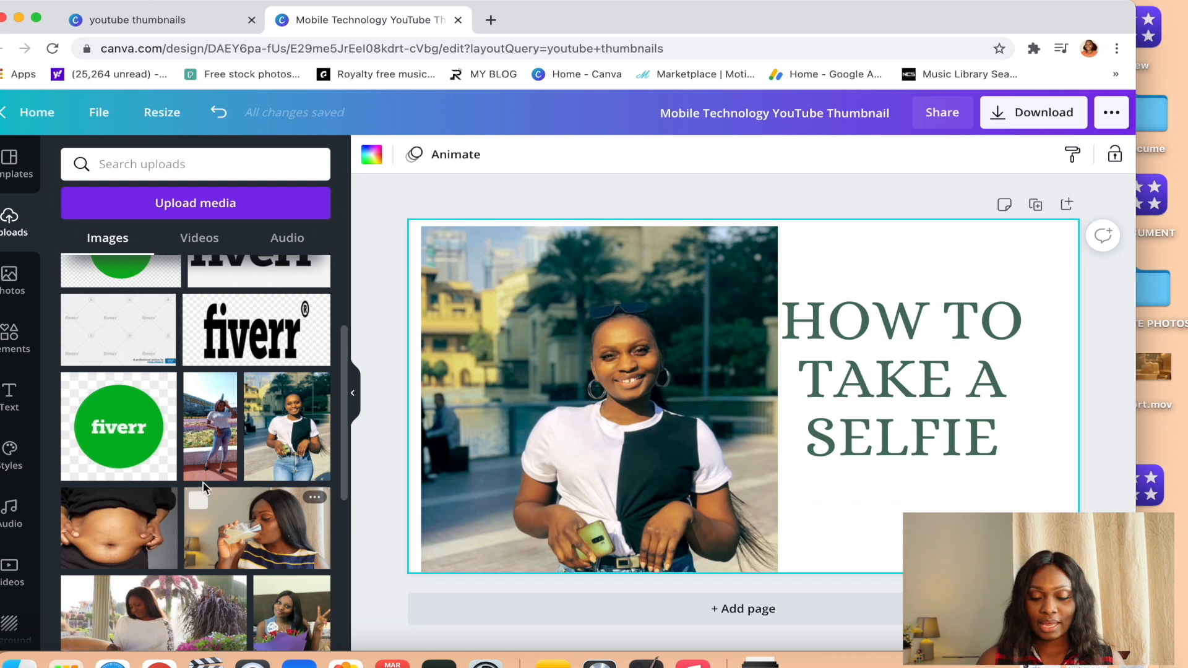
# Add the uploaded full-length photo of the woman by the flower beds over the heading and send it backward behind the text.
pyautogui.click(219, 435)
pyautogui.moveTo(735, 433); pyautogui.dragTo(945, 392)
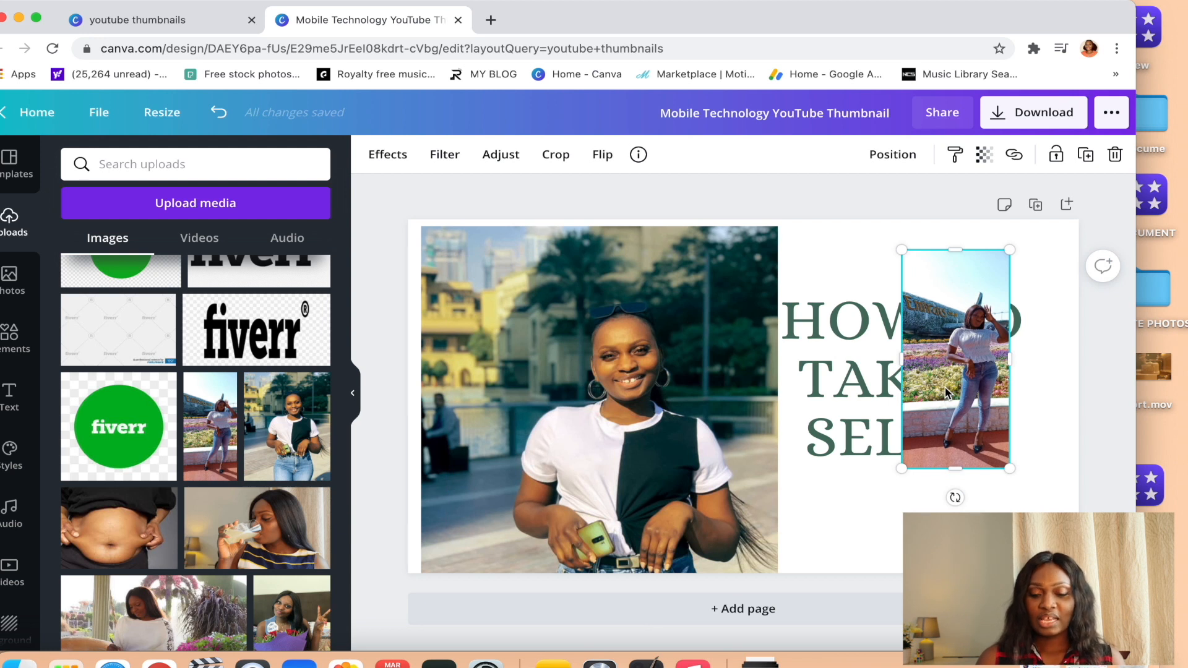
pyautogui.rightClick(945, 392)
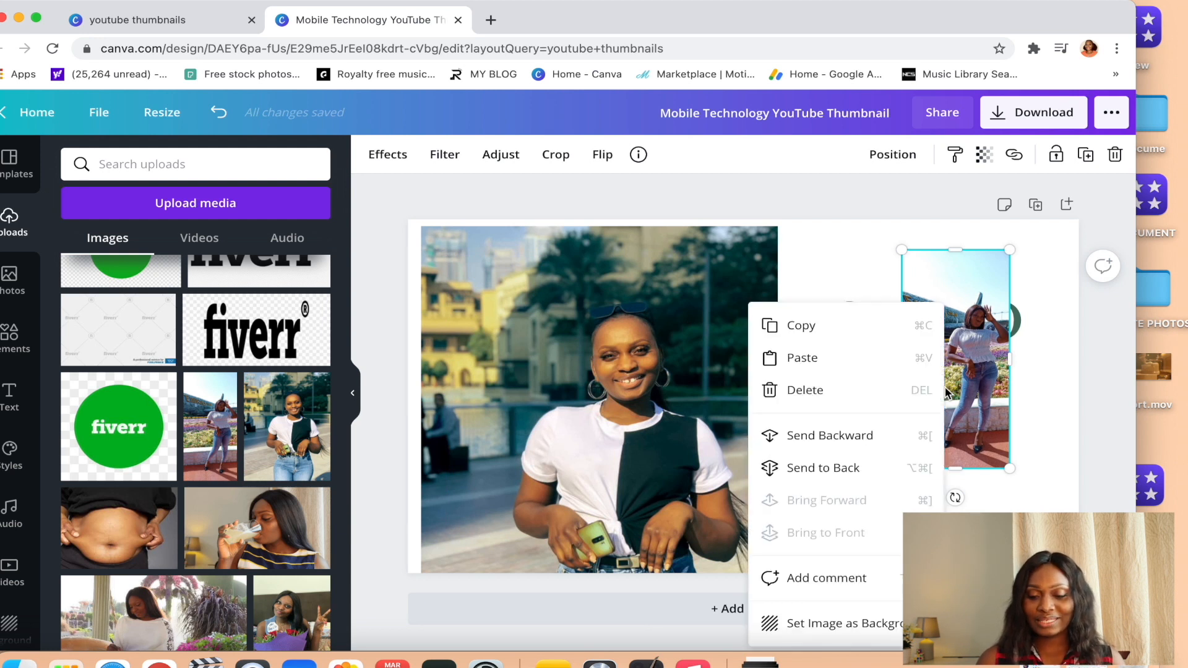
pyautogui.click(857, 433)
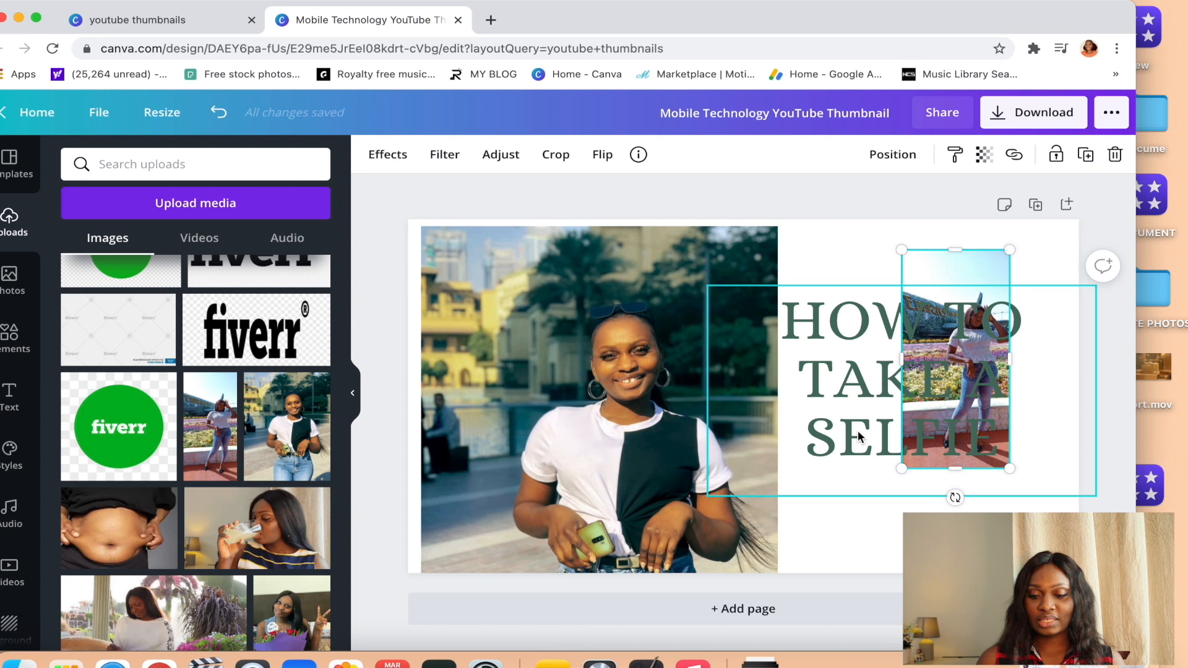
# Enlarge the flower-bed photo to full design height directly beside the portrait, and move the heading left across both photos.
pyautogui.moveTo(932, 337); pyautogui.dragTo(911, 281)
pyautogui.moveTo(971, 260); pyautogui.dragTo(1002, 199)
pyautogui.moveTo(867, 473); pyautogui.dragTo(740, 606)
pyautogui.moveTo(873, 548); pyautogui.dragTo(860, 542)
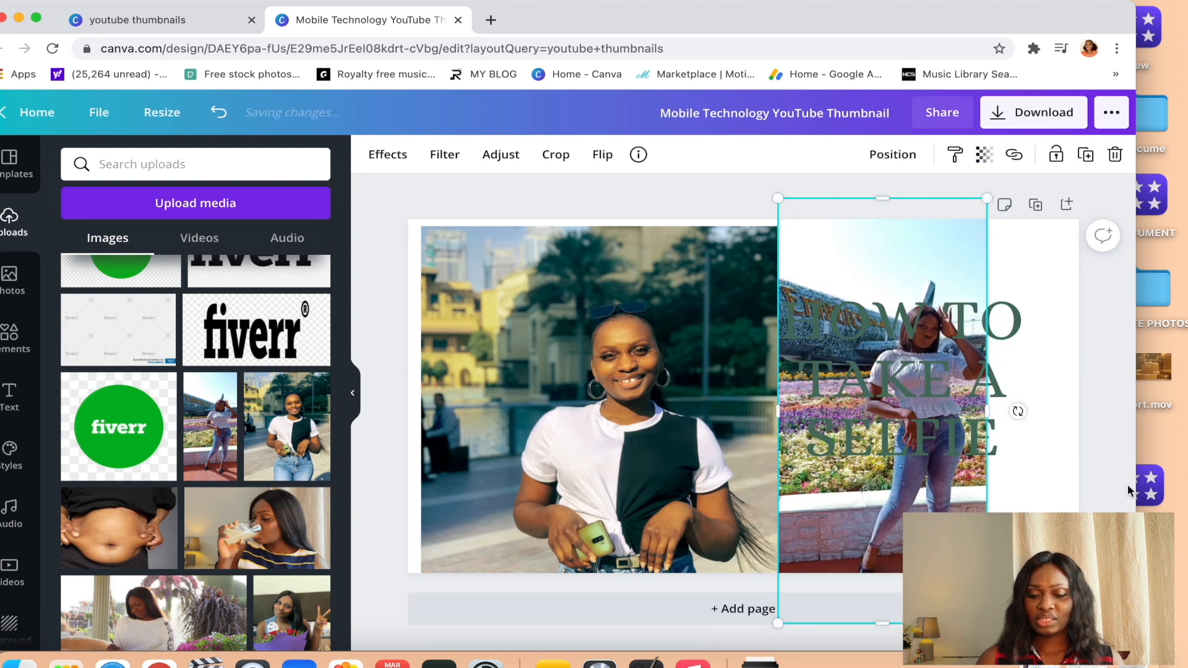
pyautogui.click(869, 370)
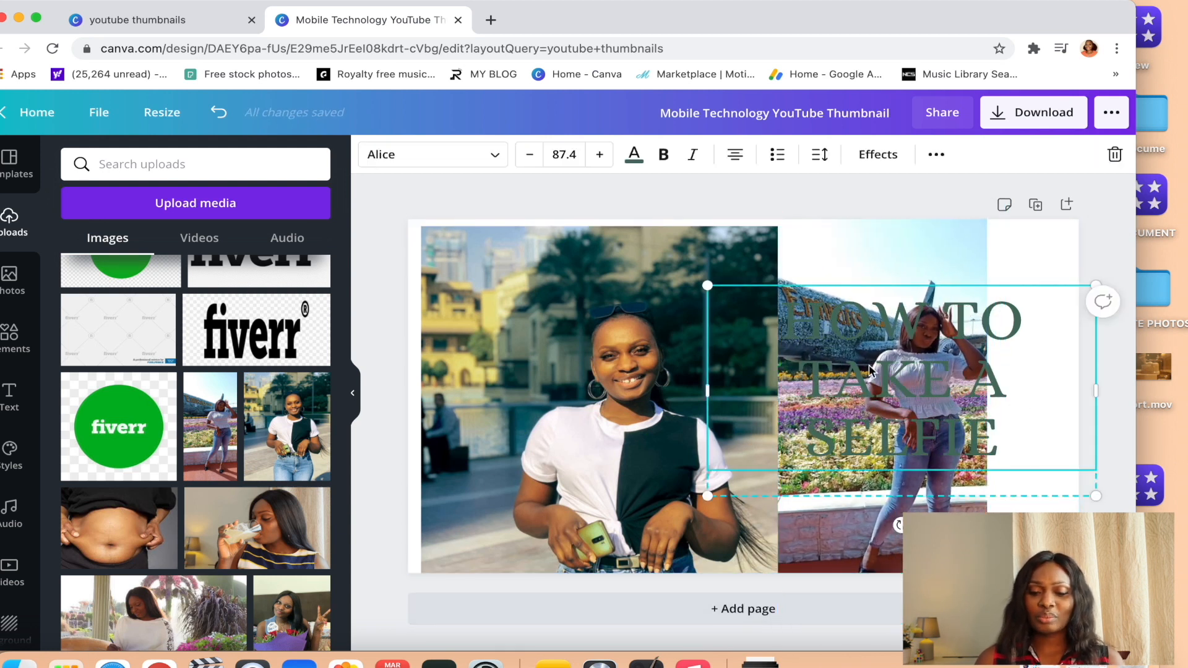
pyautogui.moveTo(879, 406); pyautogui.dragTo(791, 404)
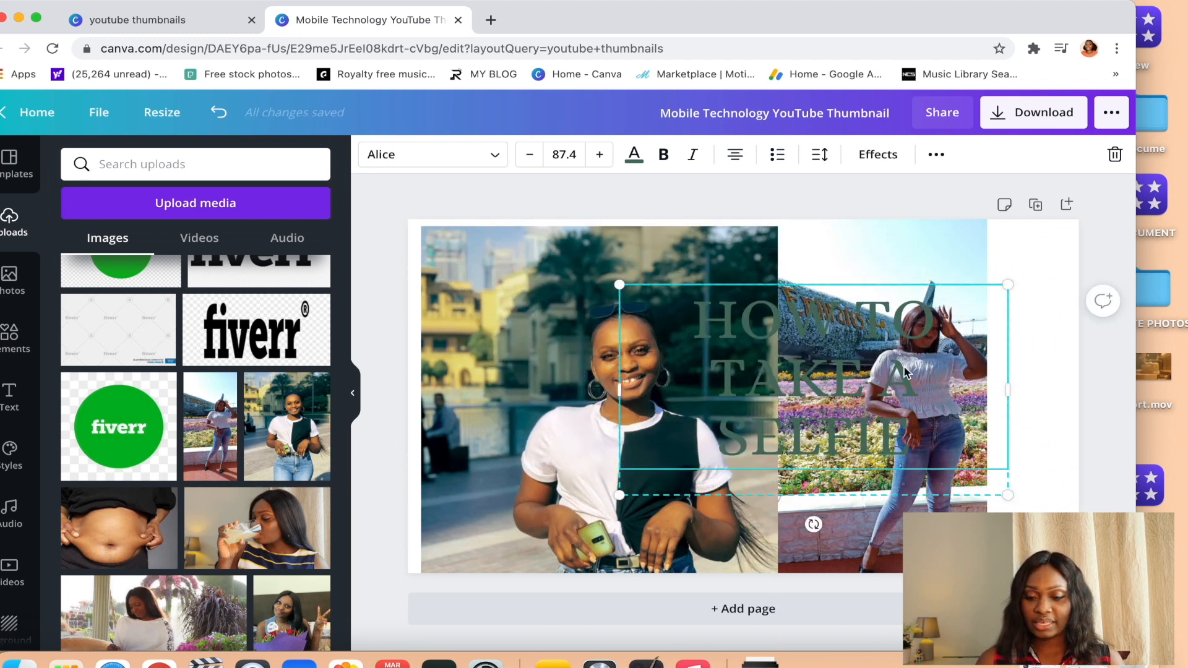
# Download the finished thumbnail as a PNG at size 1.
pyautogui.click(1022, 127)
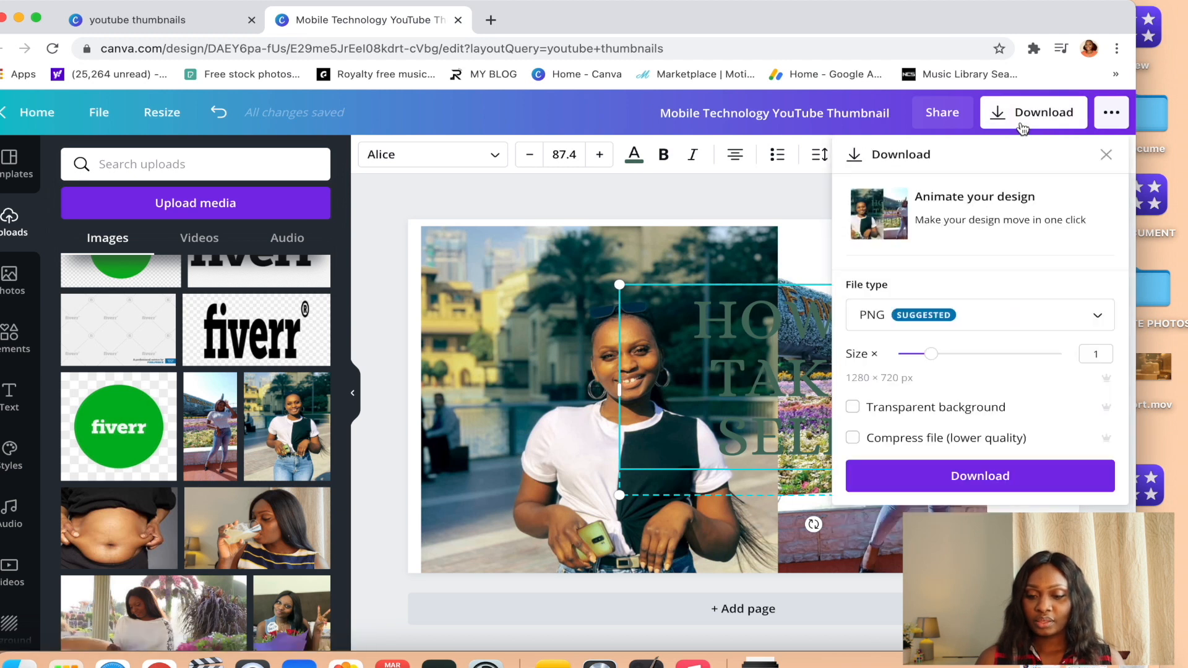
pyautogui.click(958, 479)
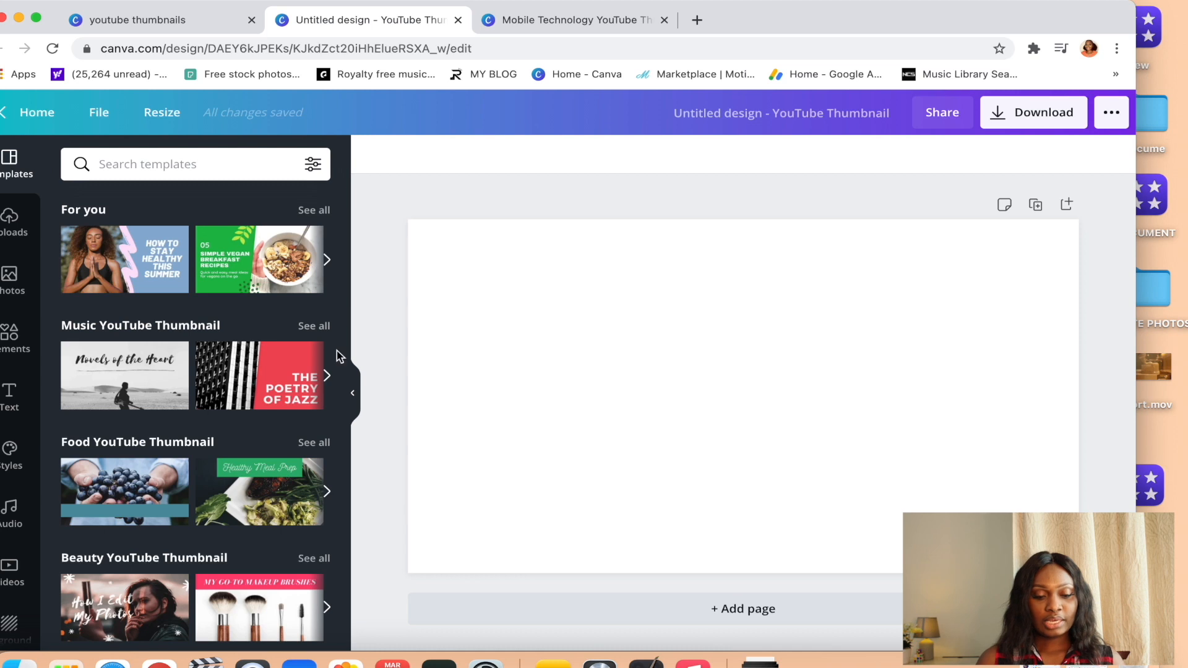
# In the blank YouTube Thumbnail design, add the stock photo of the woman in the lavender field and move it toward the upper left.
pyautogui.click(3, 238)
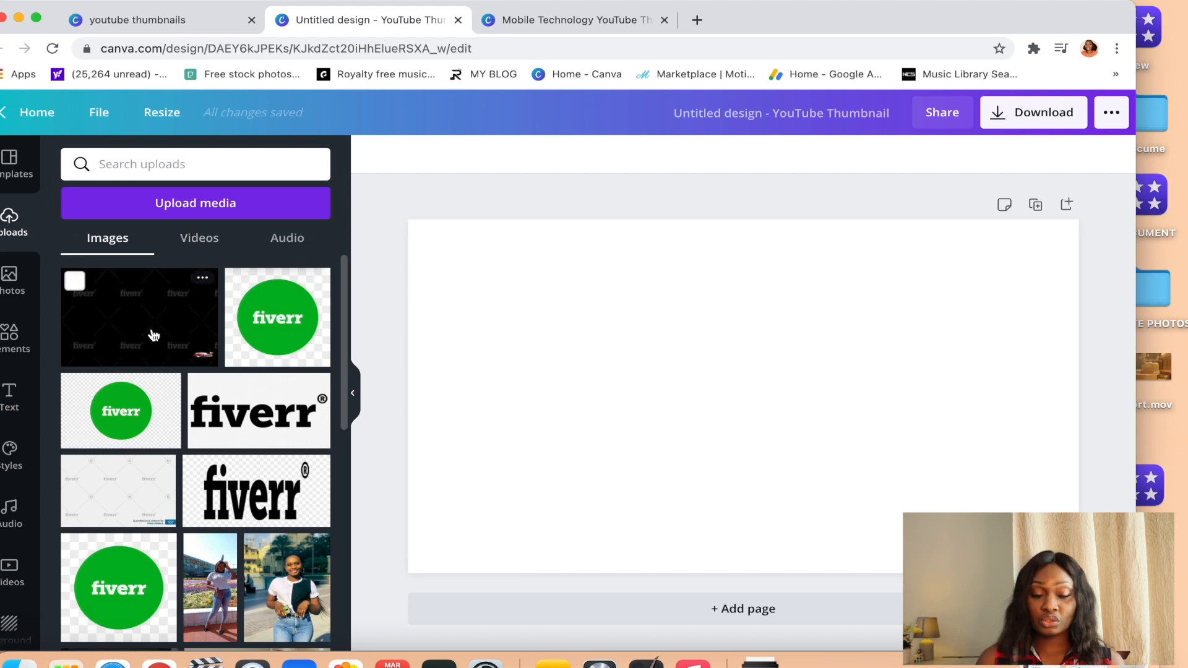
pyautogui.click(17, 293)
pyautogui.scroll(-10, 284, 454)
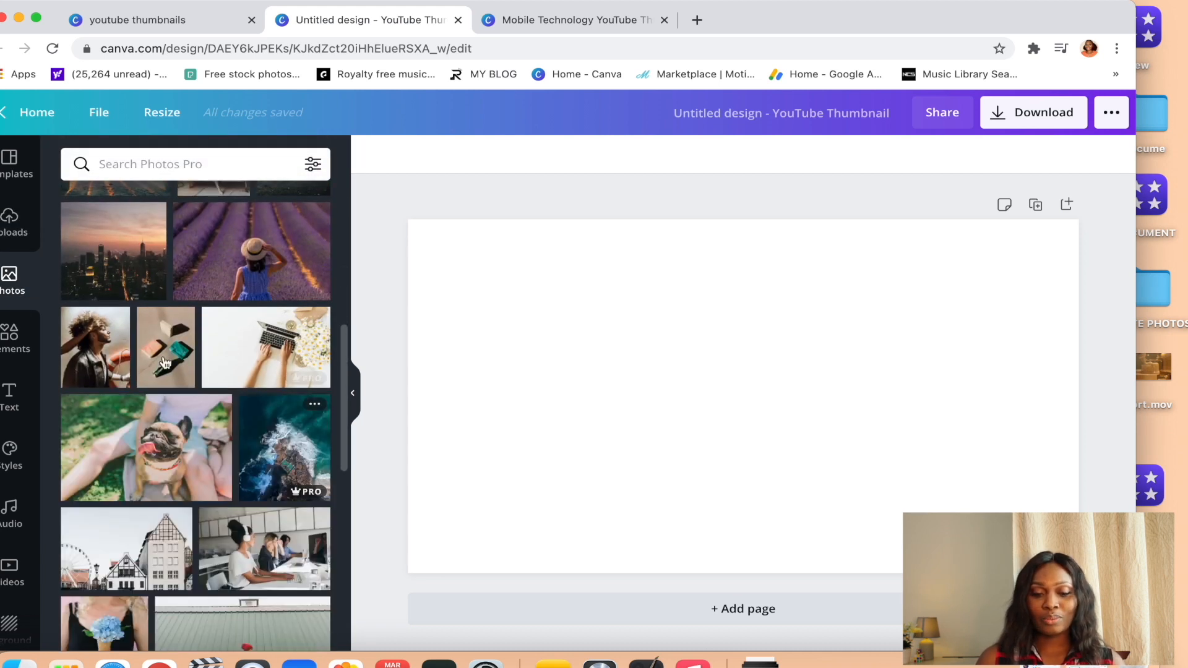
pyautogui.click(226, 271)
pyautogui.moveTo(517, 255); pyautogui.dragTo(365, 280)
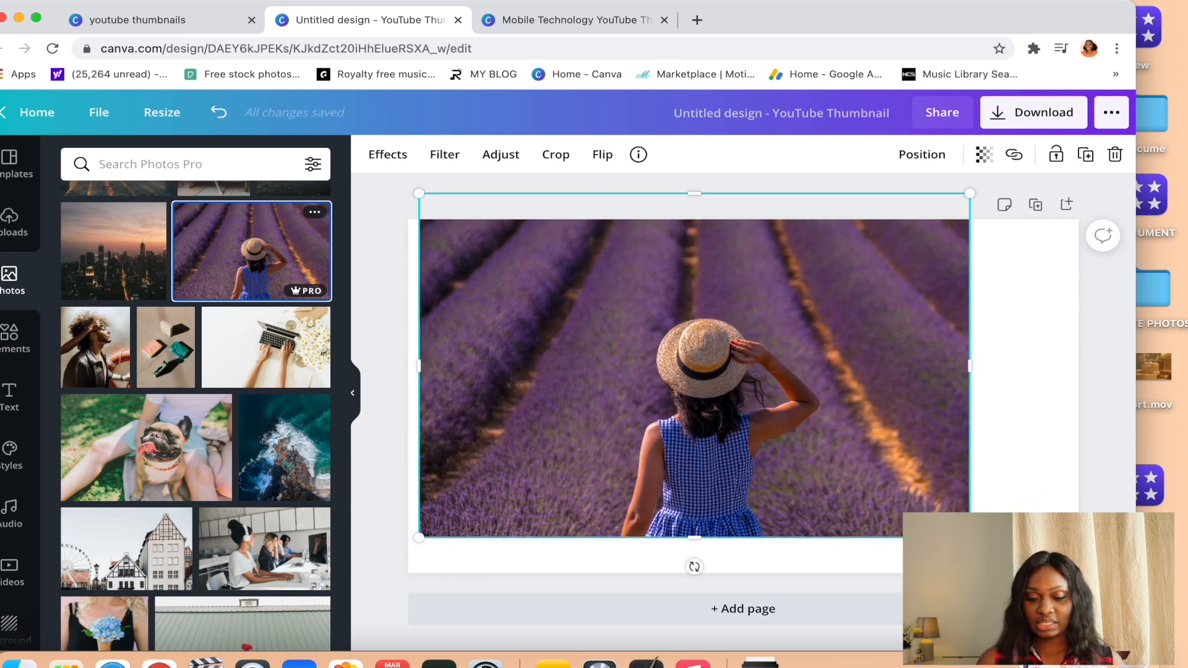
# Enlarge the lavender field photo until it covers the whole design, and shift it slightly downward.
pyautogui.moveTo(970, 537); pyautogui.dragTo(1078, 606)
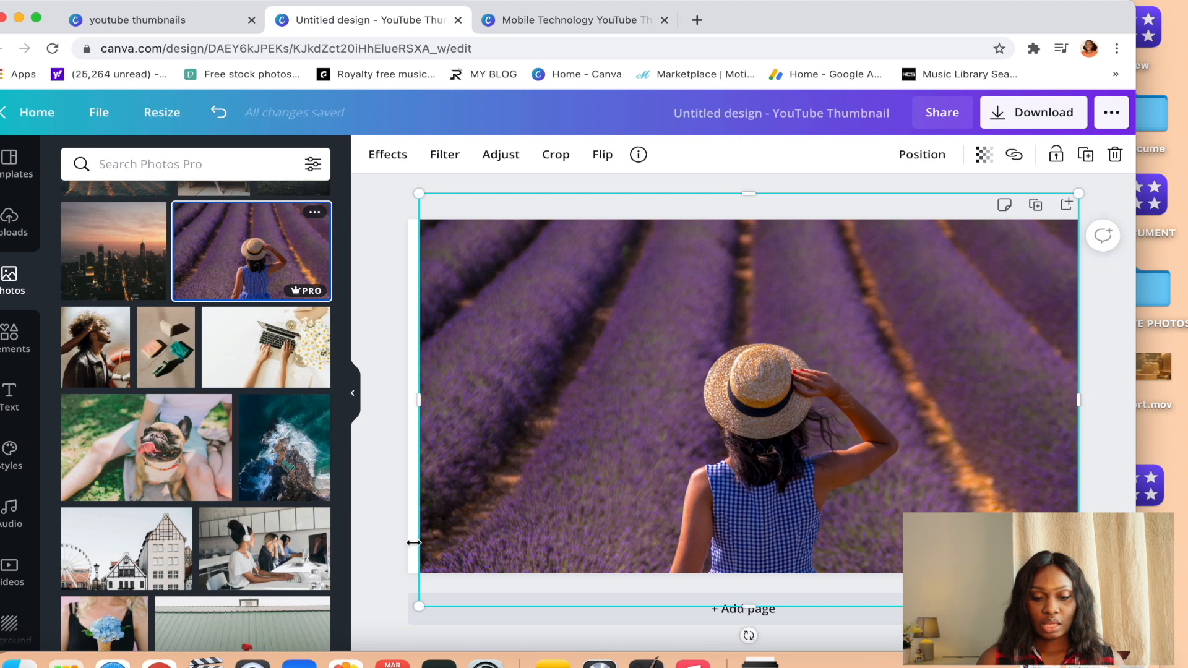
pyautogui.moveTo(418, 196); pyautogui.dragTo(378, 196)
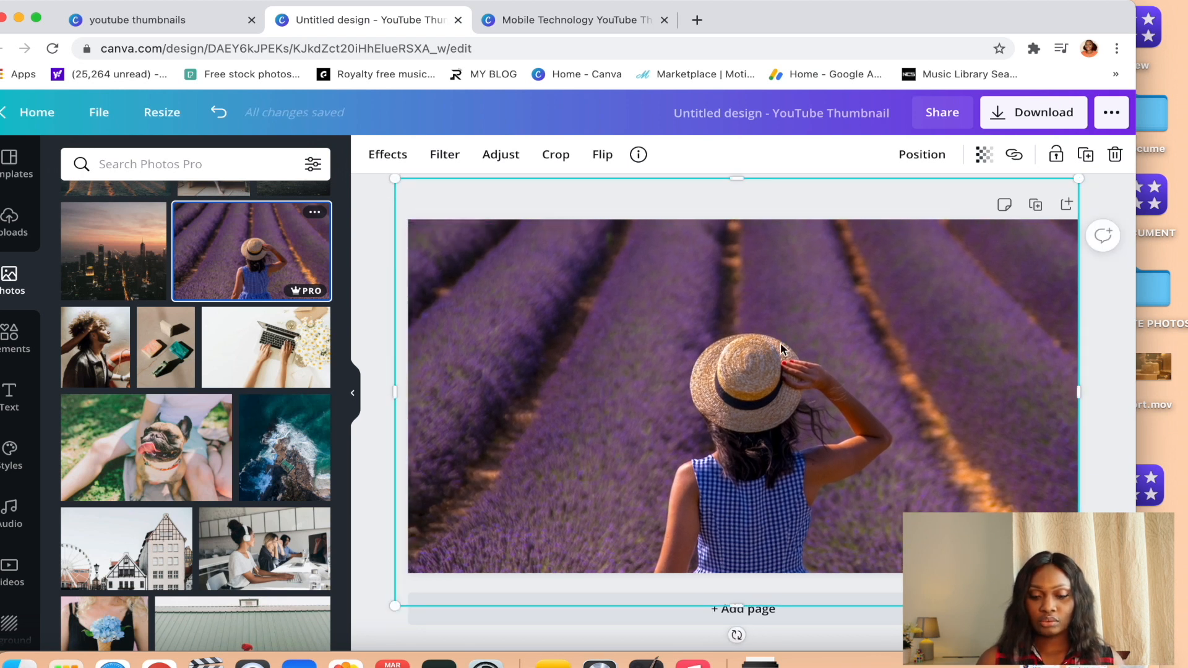
pyautogui.moveTo(781, 348); pyautogui.dragTo(781, 354)
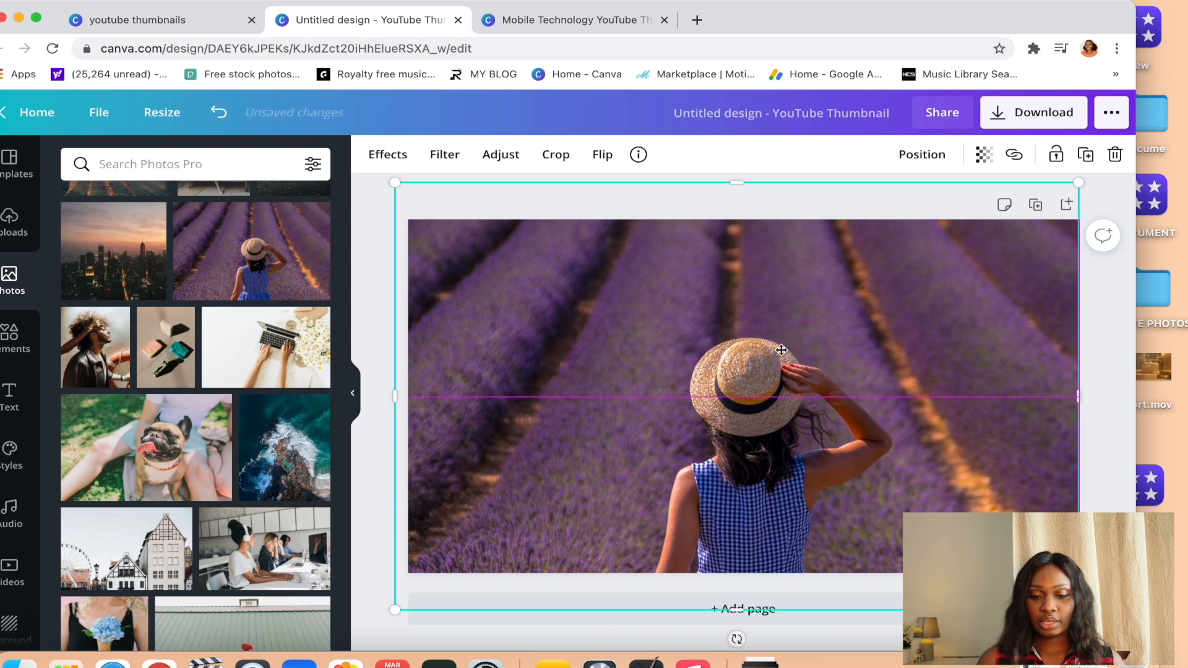
pyautogui.click(380, 231)
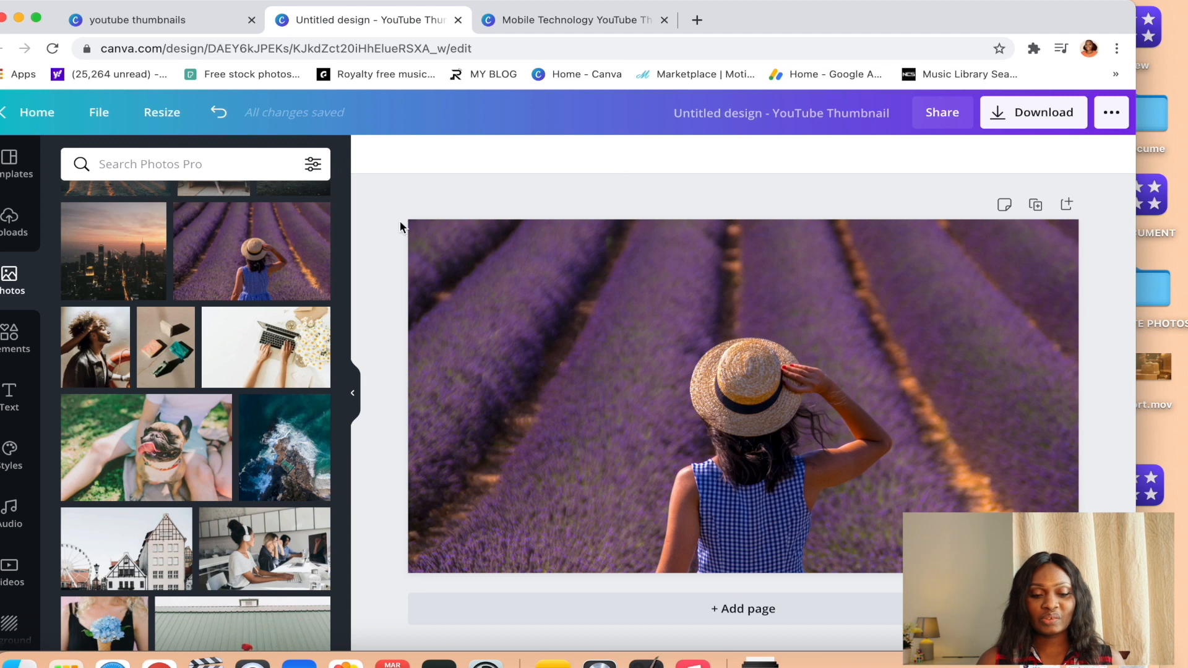
# Add the BE BRAVE font combination, shrink it to about size 100, and place it in the photo's upper left area.
pyautogui.scroll(10, 250, 309)
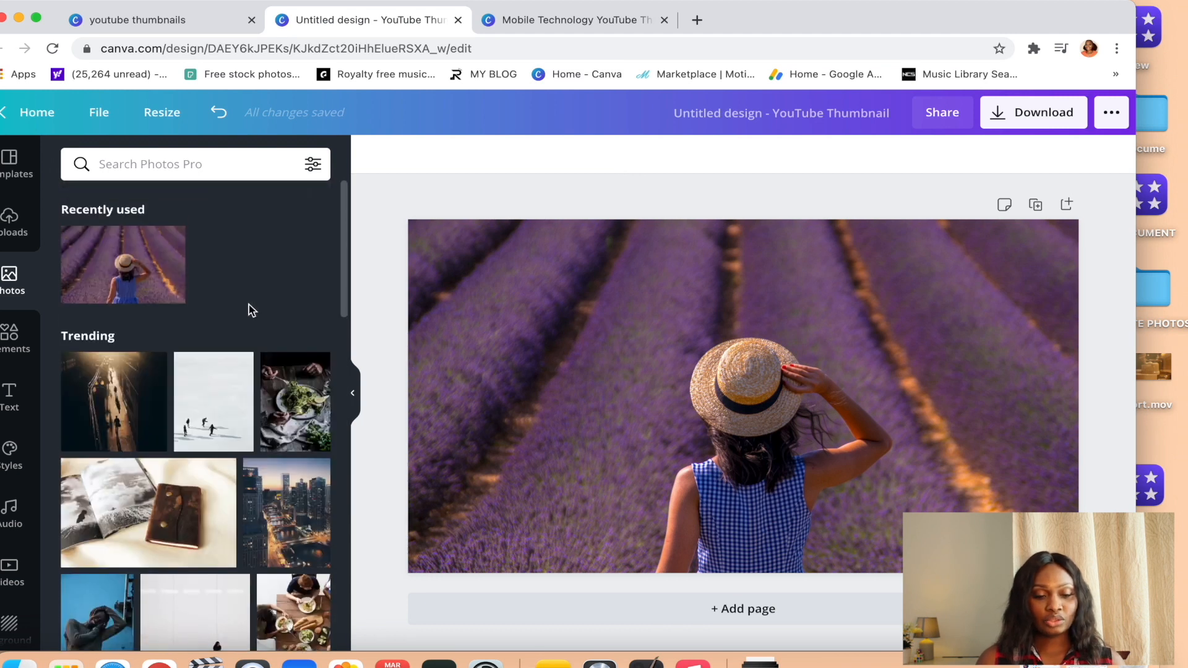
pyautogui.click(9, 396)
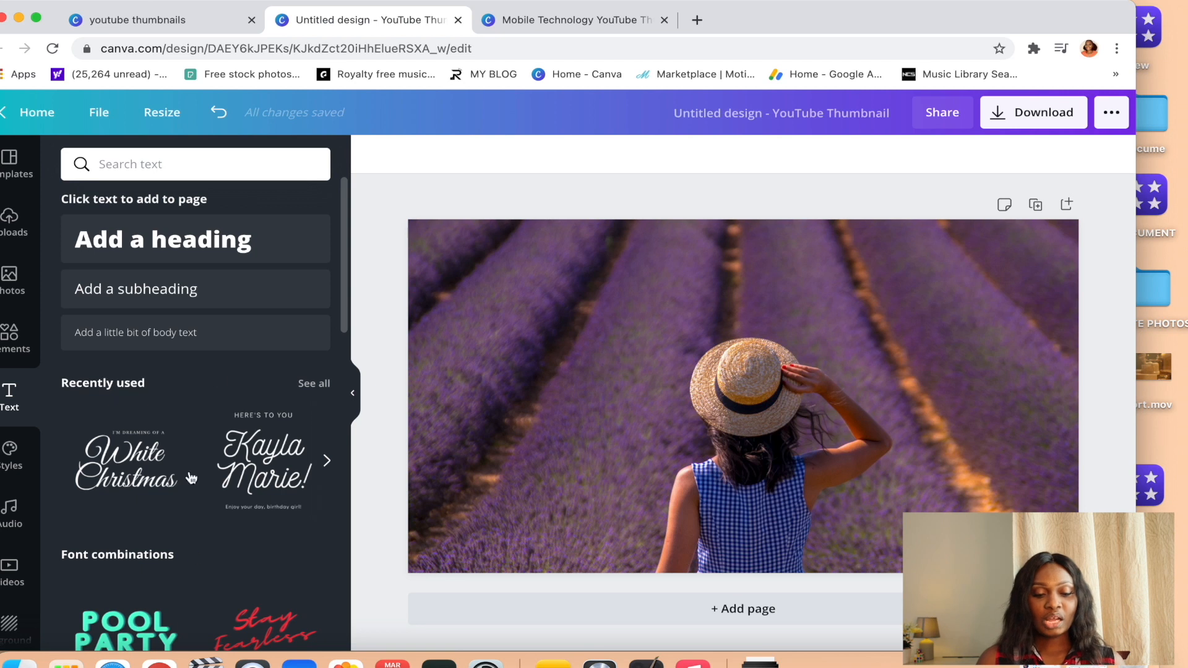
pyautogui.scroll(-10, 167, 557)
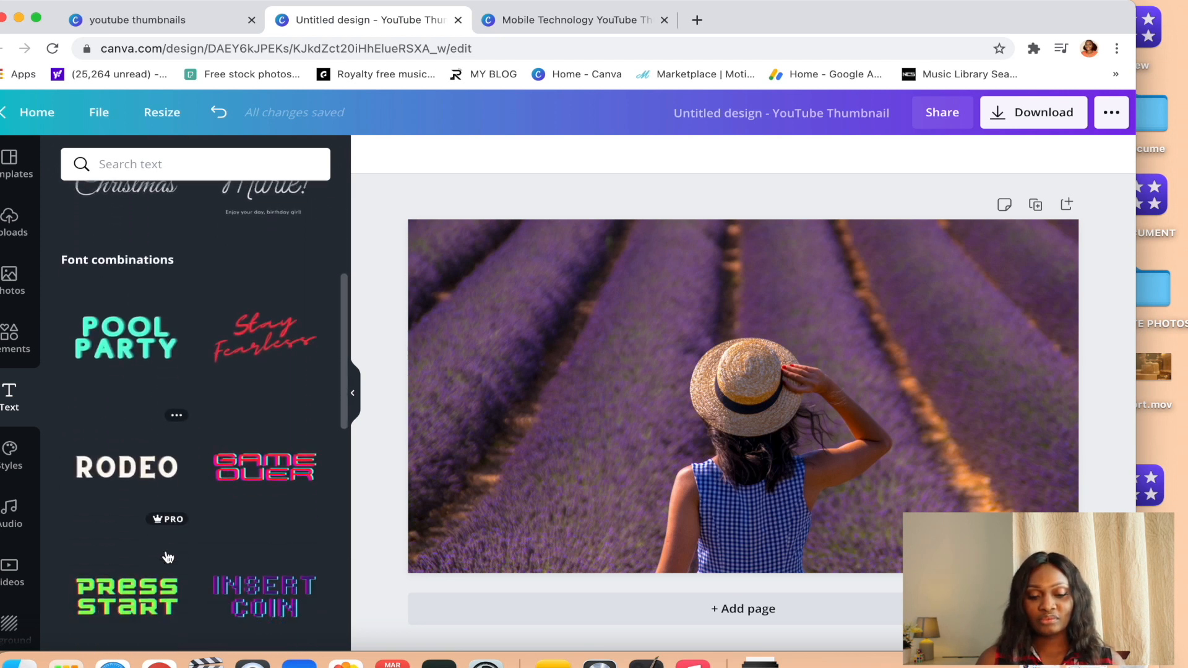
pyautogui.scroll(-5, 166, 551)
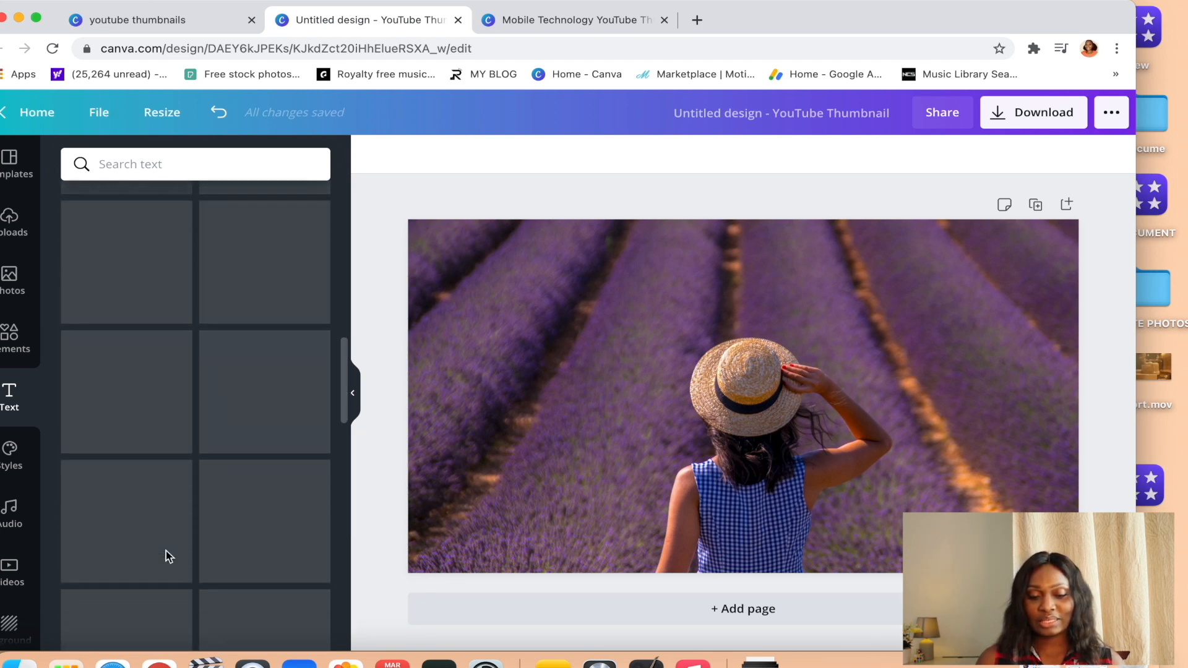
pyautogui.scroll(7, 166, 551)
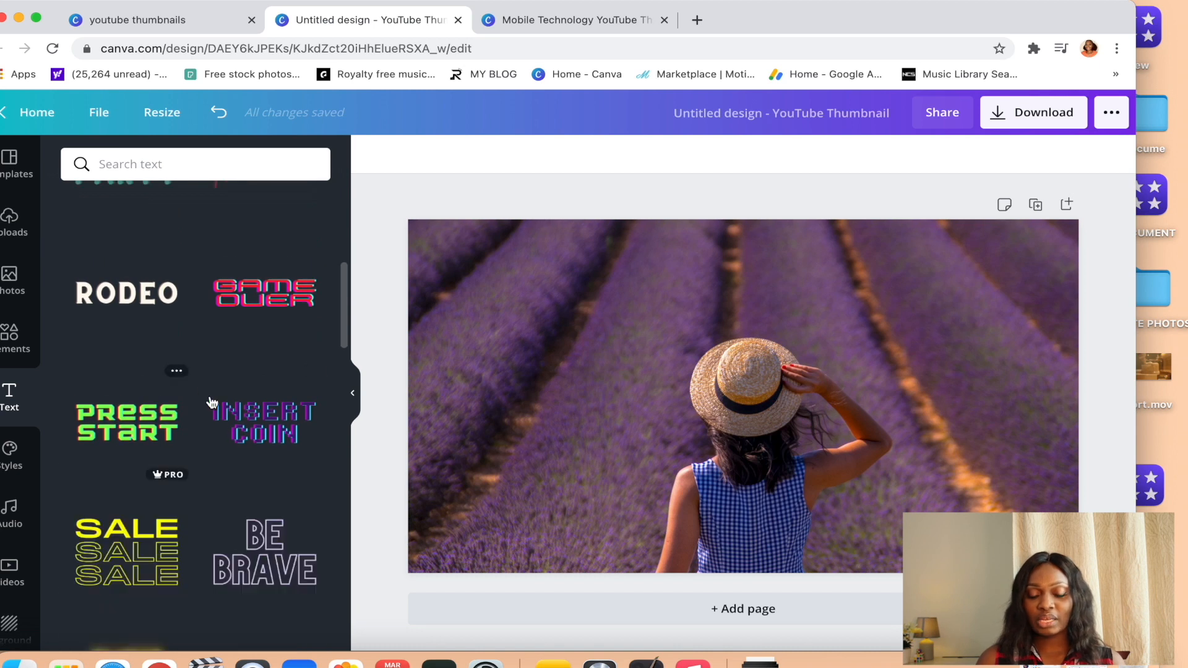
pyautogui.click(252, 552)
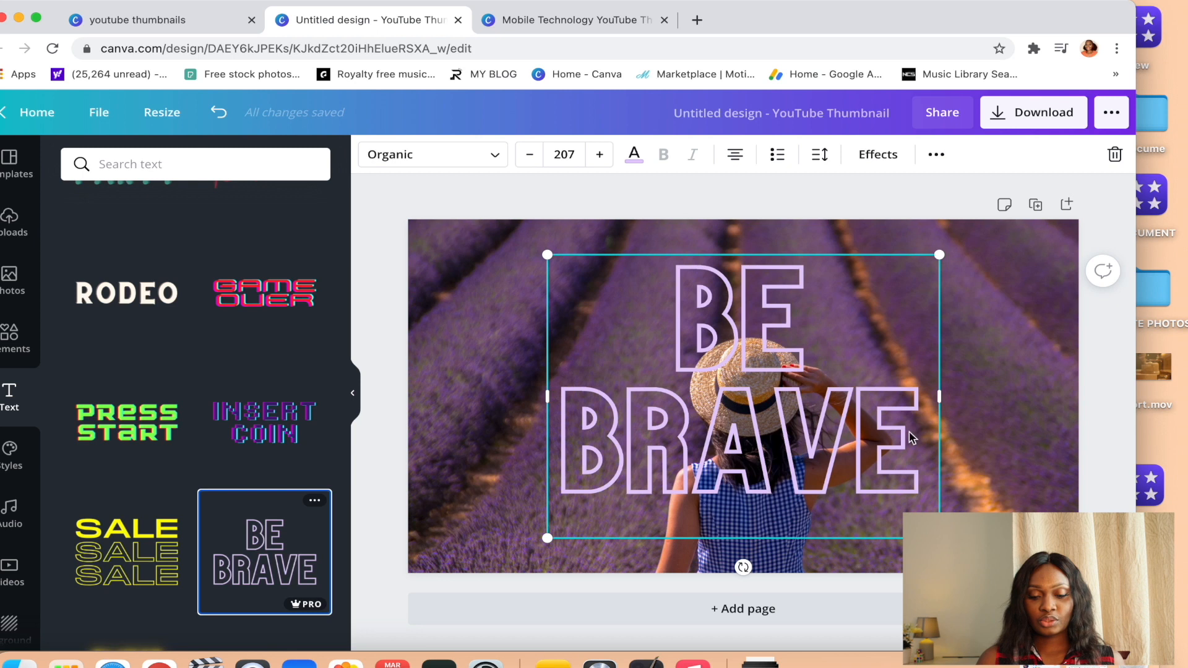
pyautogui.moveTo(939, 537); pyautogui.dragTo(737, 394)
pyautogui.moveTo(651, 348); pyautogui.dragTo(549, 344)
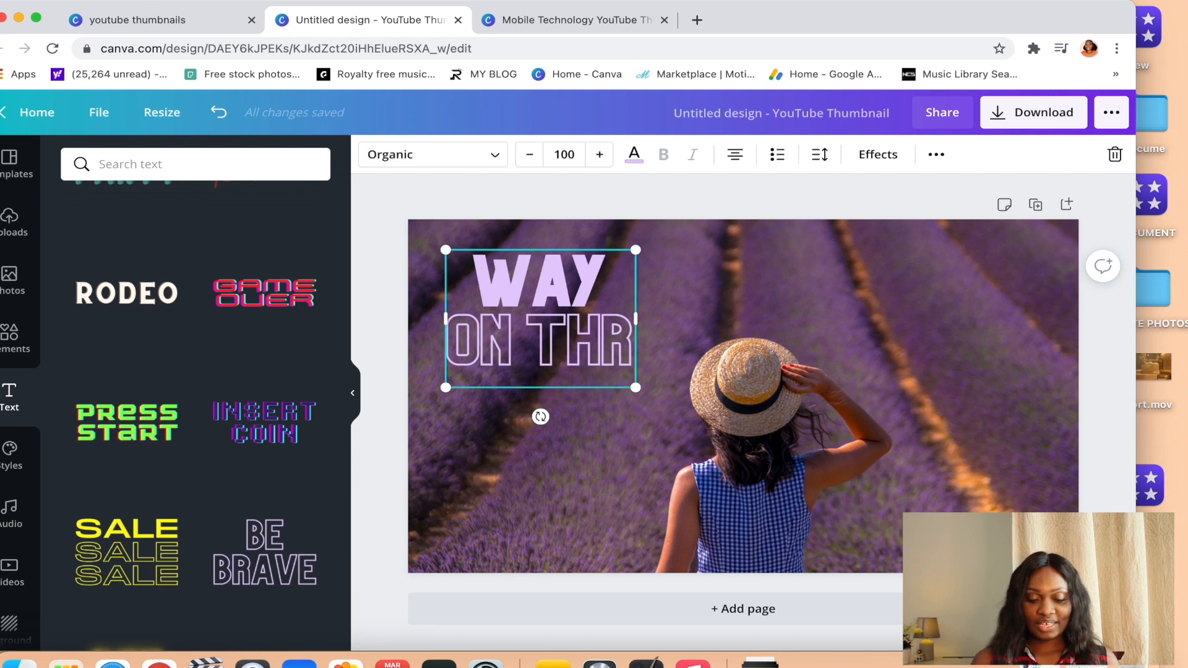
# Replace the outlined heading's text with "WAY IN THE WILDERNESS" and widen it to two lines above the woman's hat.
pyautogui.press('BackSpace')
pyautogui.press('BackSpace')
pyautogui.press('BackSpace')
pyautogui.press('BackSpace')
pyautogui.press('BackSpace')
pyautogui.press('BackSpace')
pyautogui.press('BackSpace')
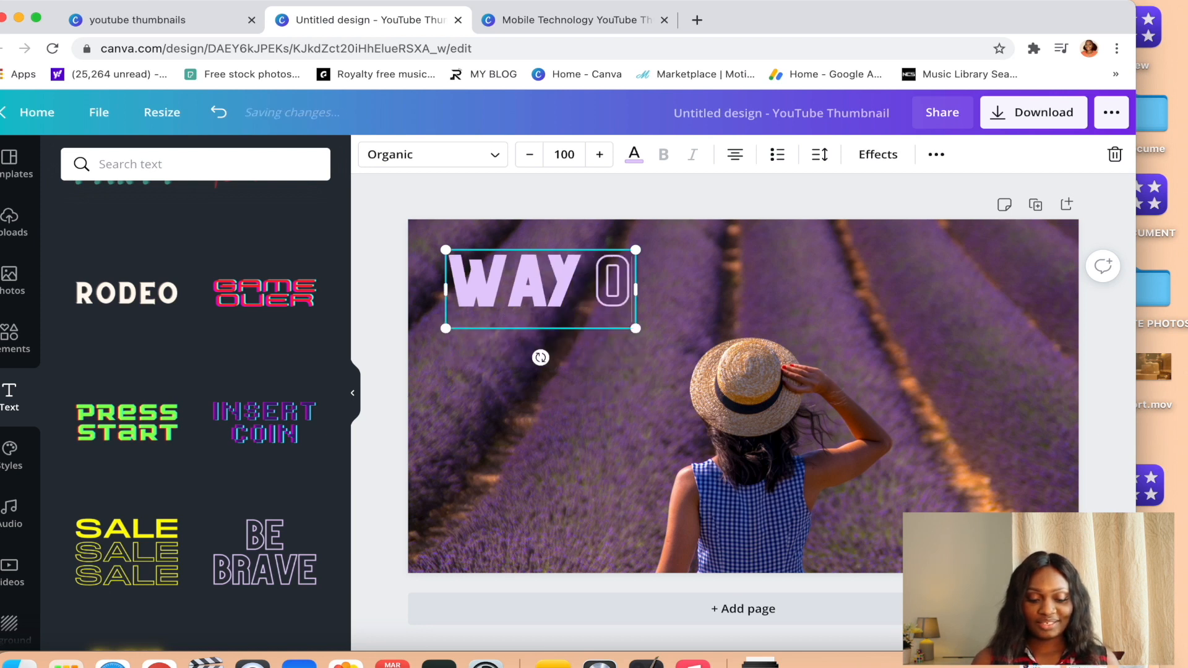
pyautogui.write('IN')
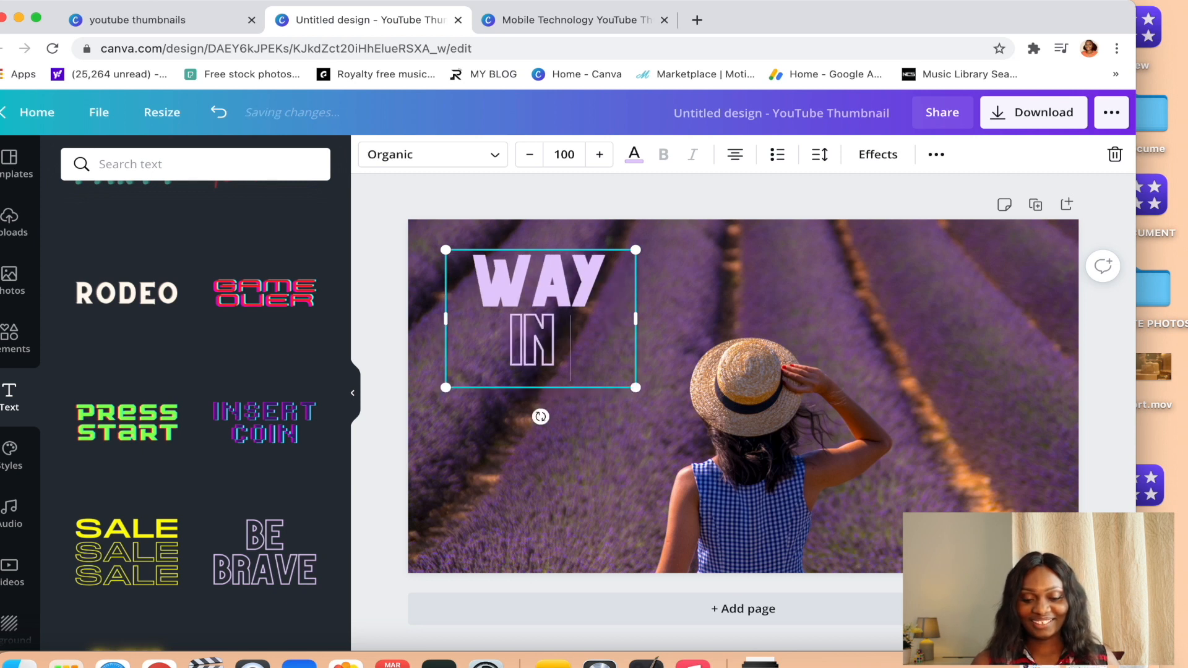
pyautogui.write(' THE WILDERNESS')
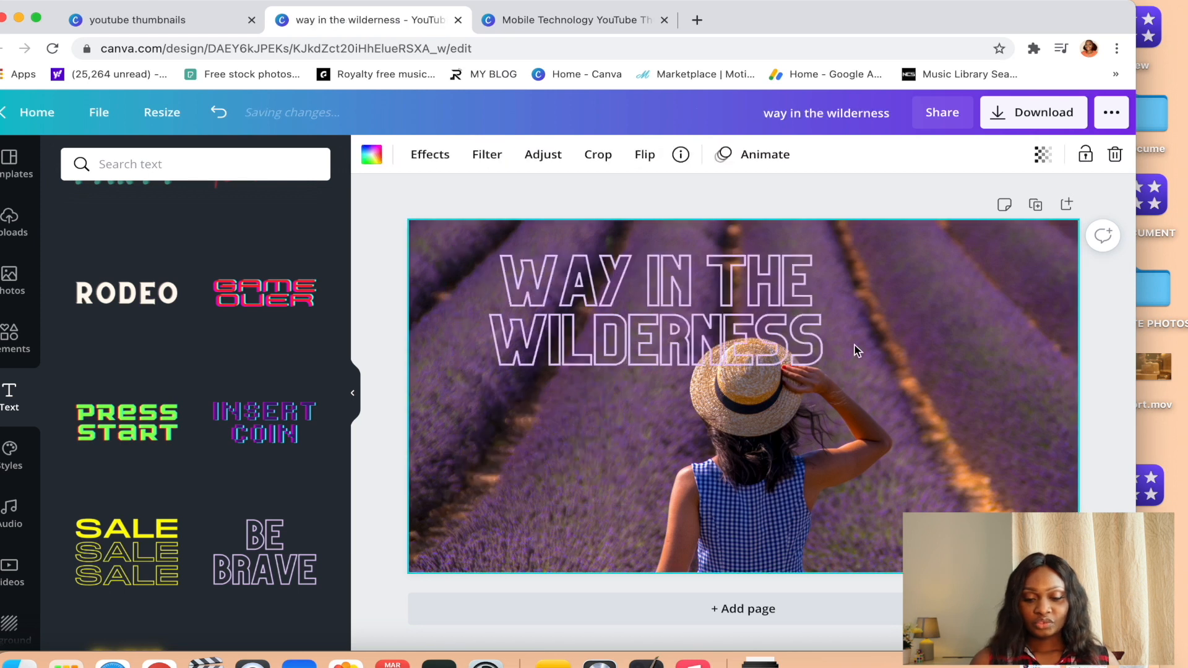
pyautogui.moveTo(826, 342); pyautogui.dragTo(768, 320)
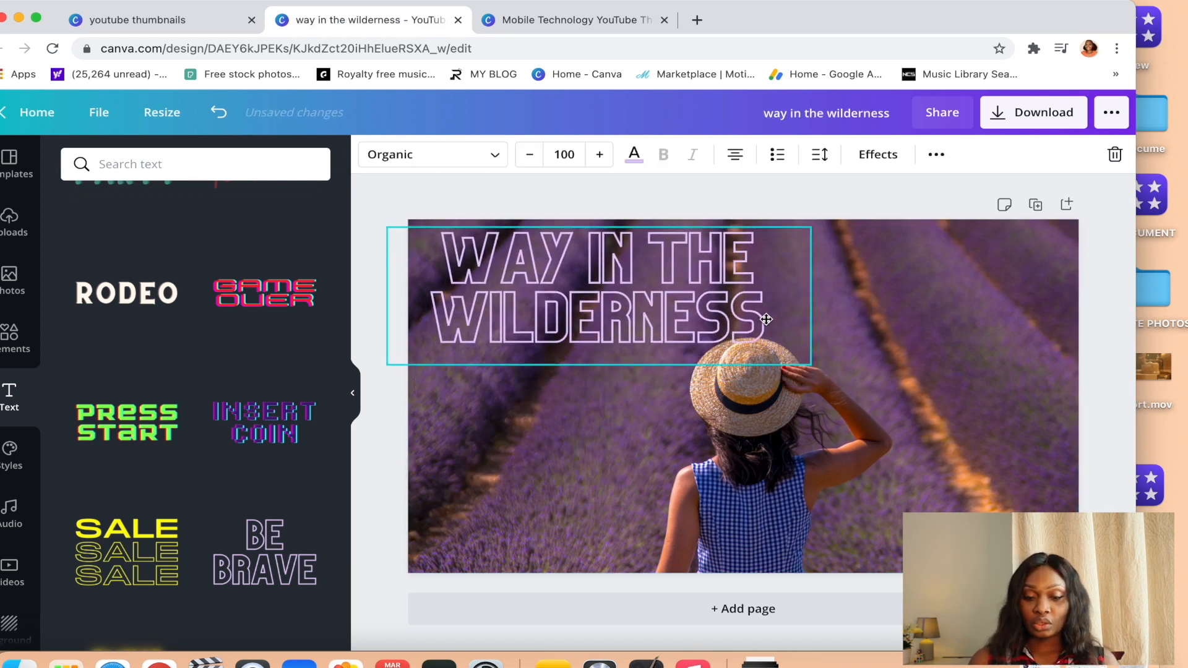
# Try black, red, pink and purple on the WAY IN THE WILDERNESS heading, ending with violet.
pyautogui.click(898, 329)
pyautogui.click(588, 312)
pyautogui.click(634, 154)
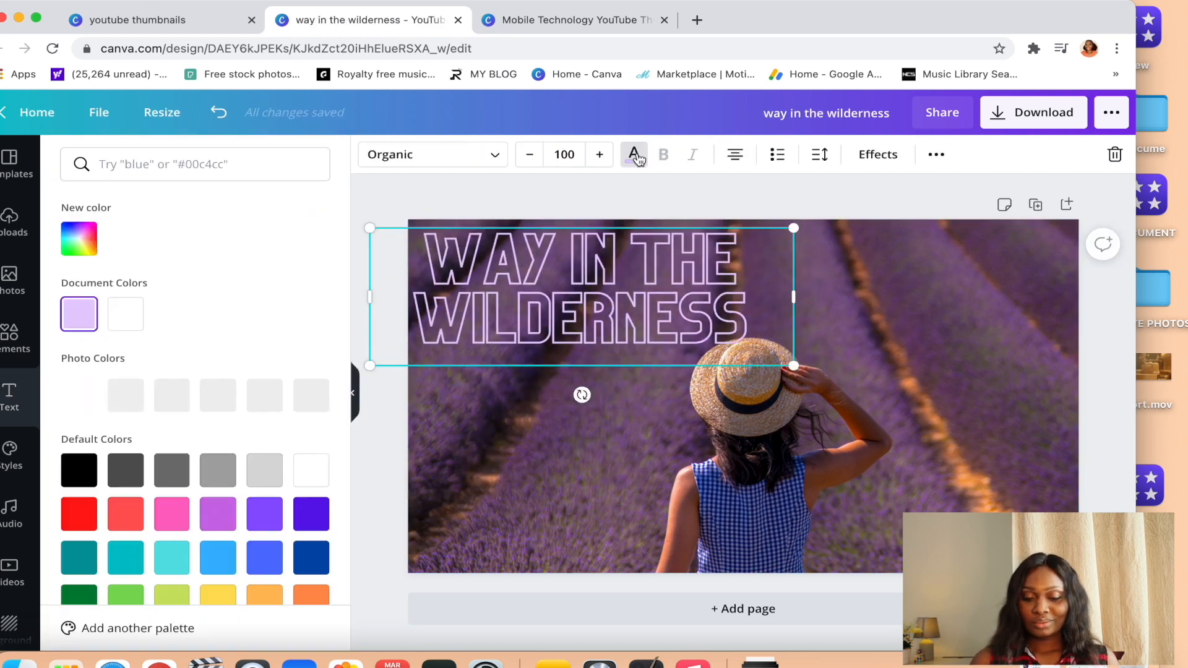
pyautogui.click(79, 388)
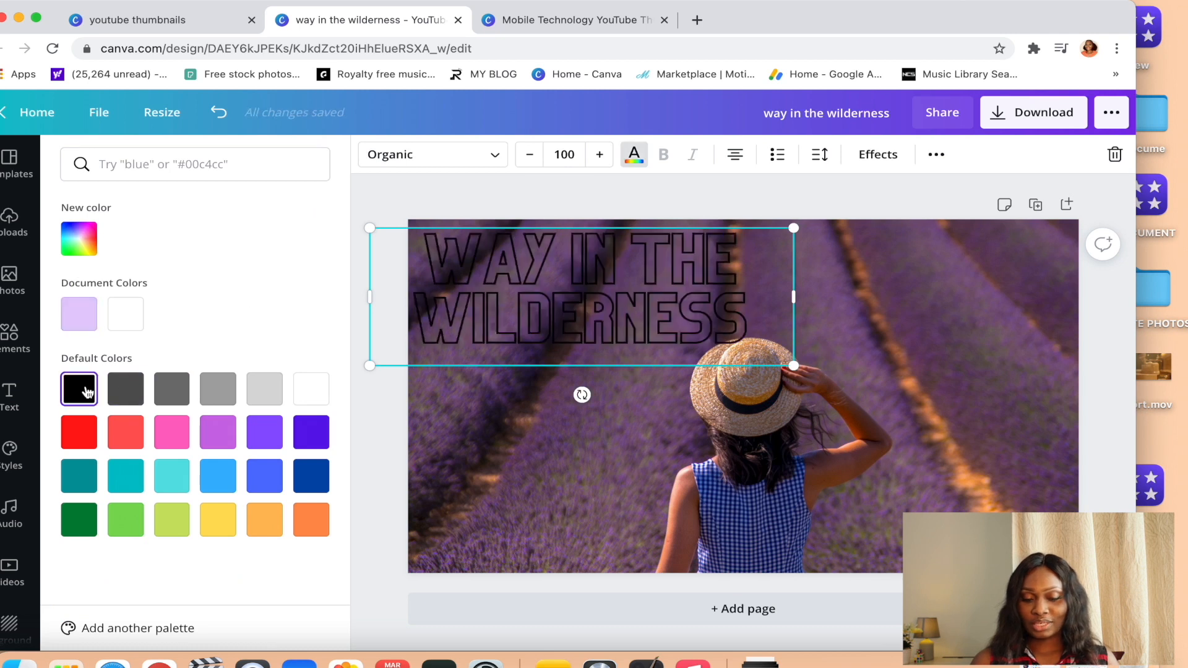
pyautogui.click(94, 427)
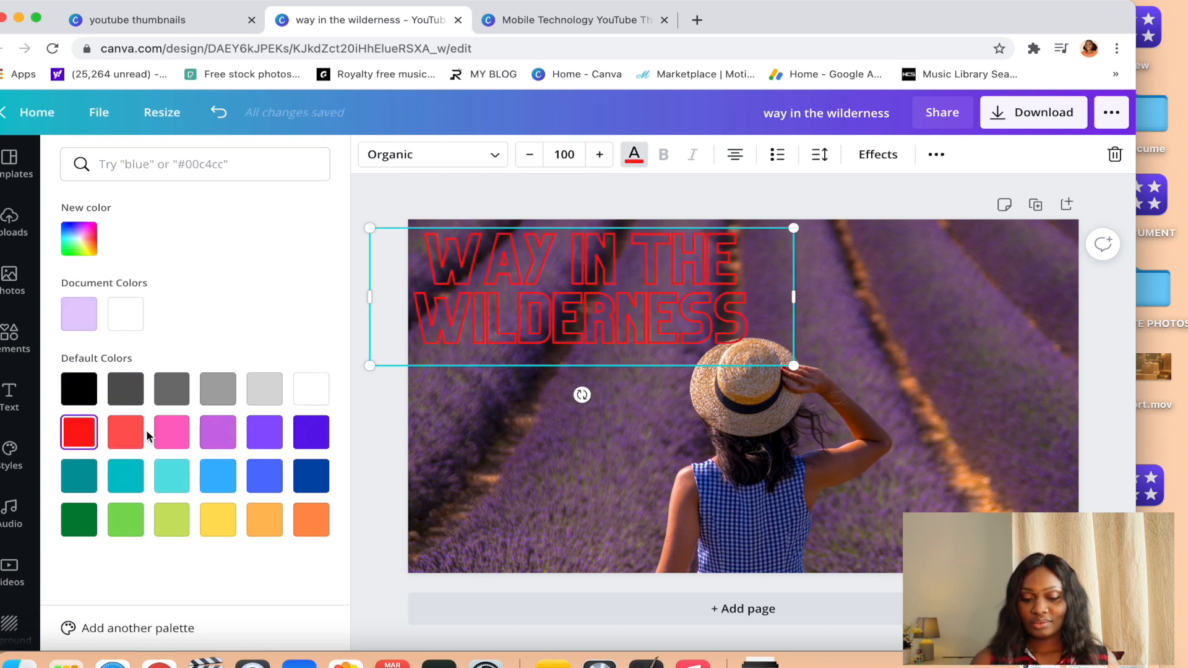
pyautogui.click(171, 432)
pyautogui.click(218, 432)
pyautogui.click(264, 432)
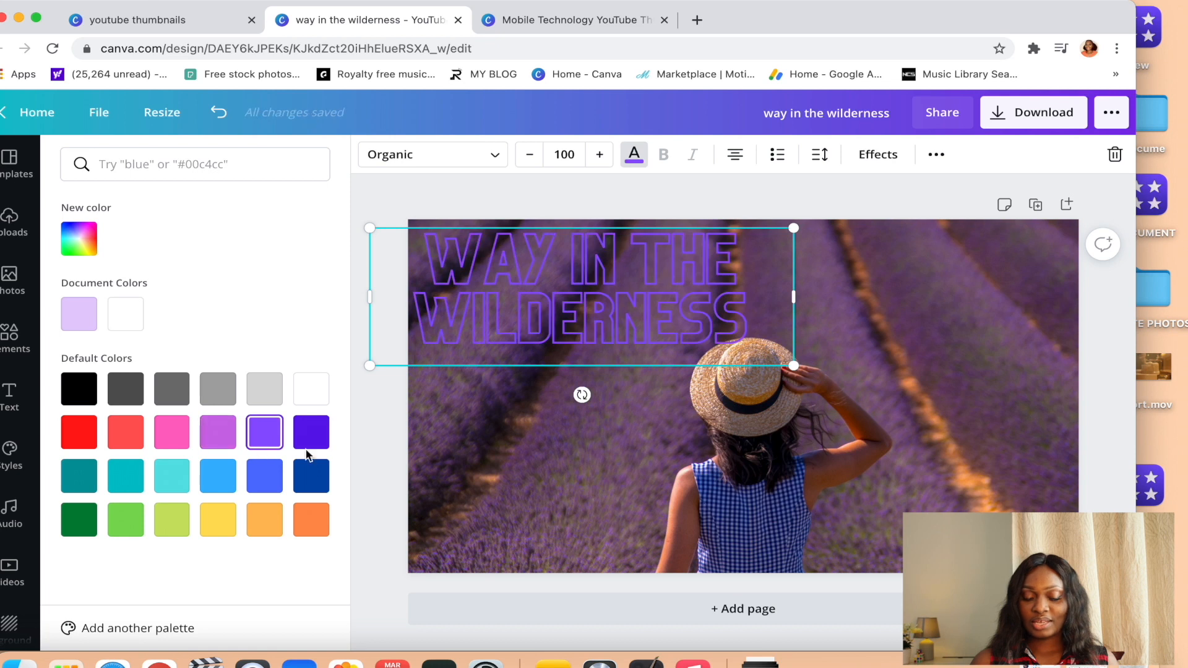
pyautogui.click(428, 212)
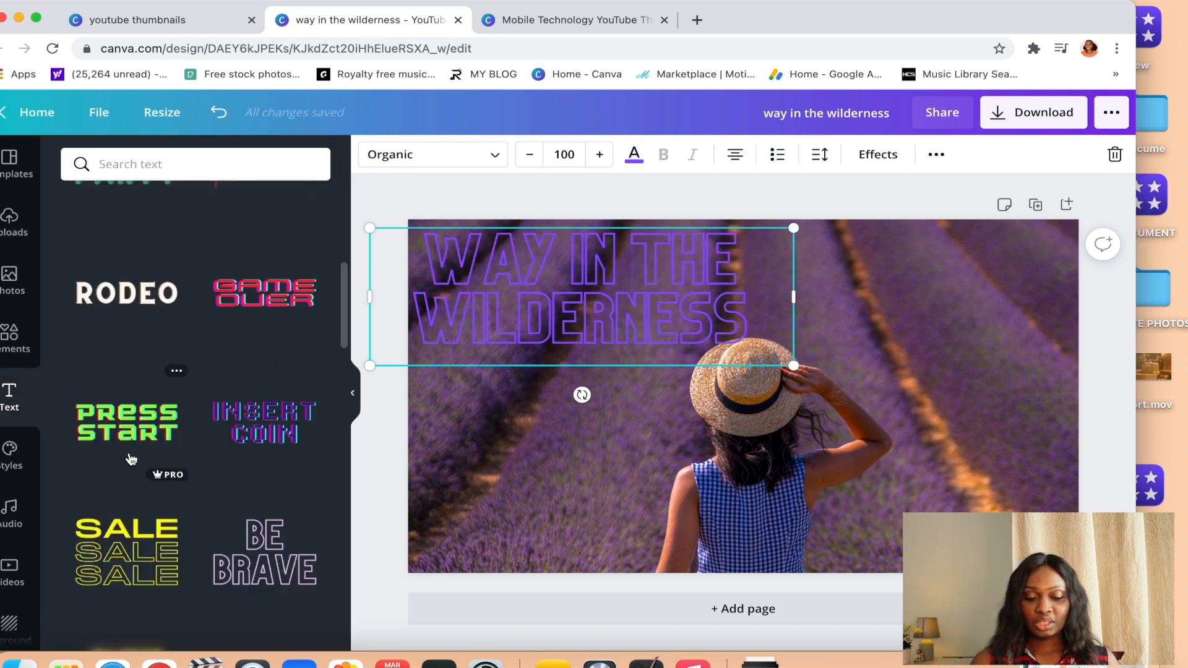
# Add the yellow triple SALE font combination and delete the WAY IN THE WILDERNESS heading.
pyautogui.click(115, 561)
pyautogui.click(463, 288)
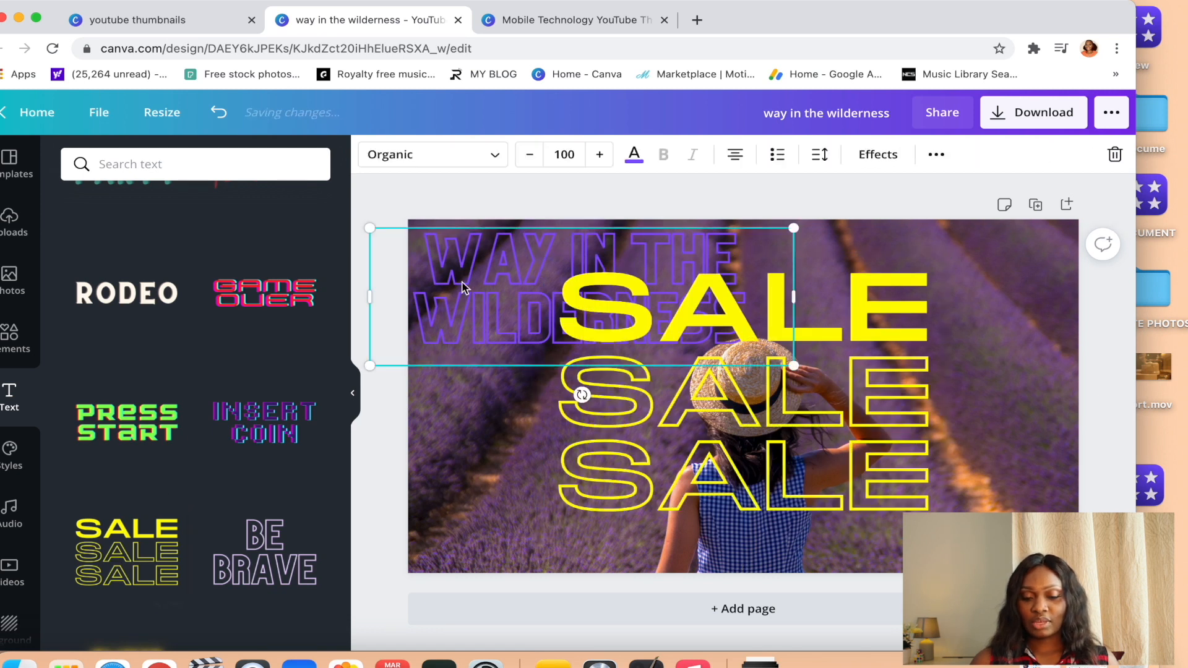
pyautogui.press('Delete')
# Delete all three yellow SALE lines from the design.
pyautogui.click(658, 335)
pyautogui.press('Delete')
pyautogui.click(668, 381)
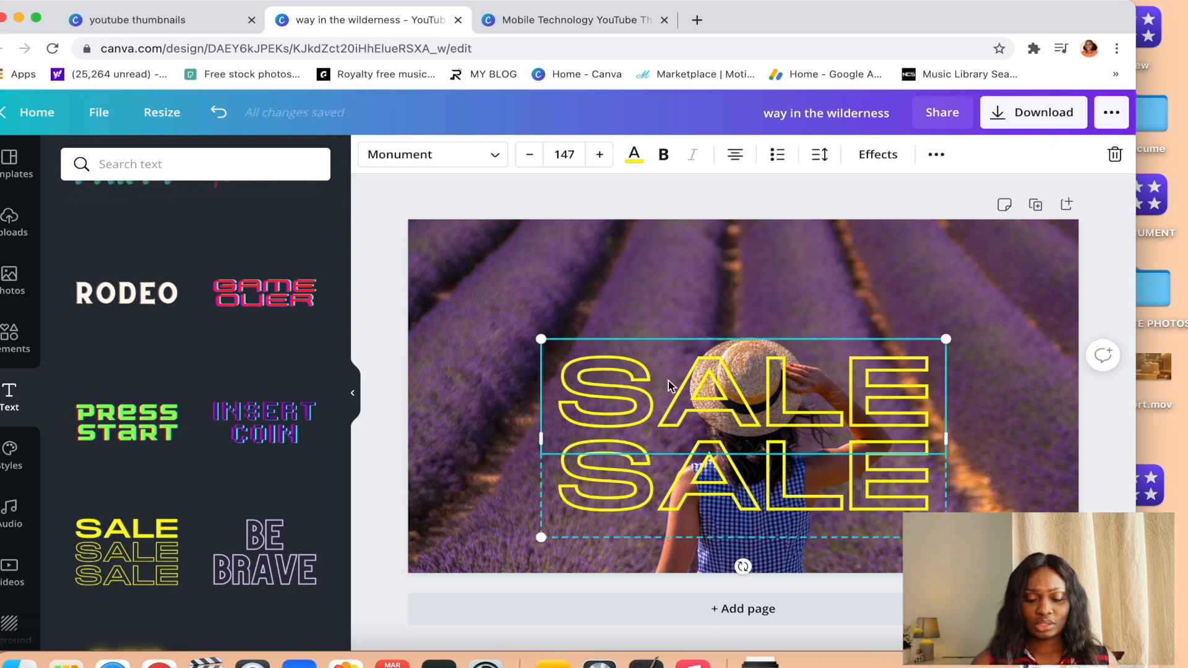
pyautogui.press('Delete')
pyautogui.click(707, 445)
pyautogui.press('BackSpace')
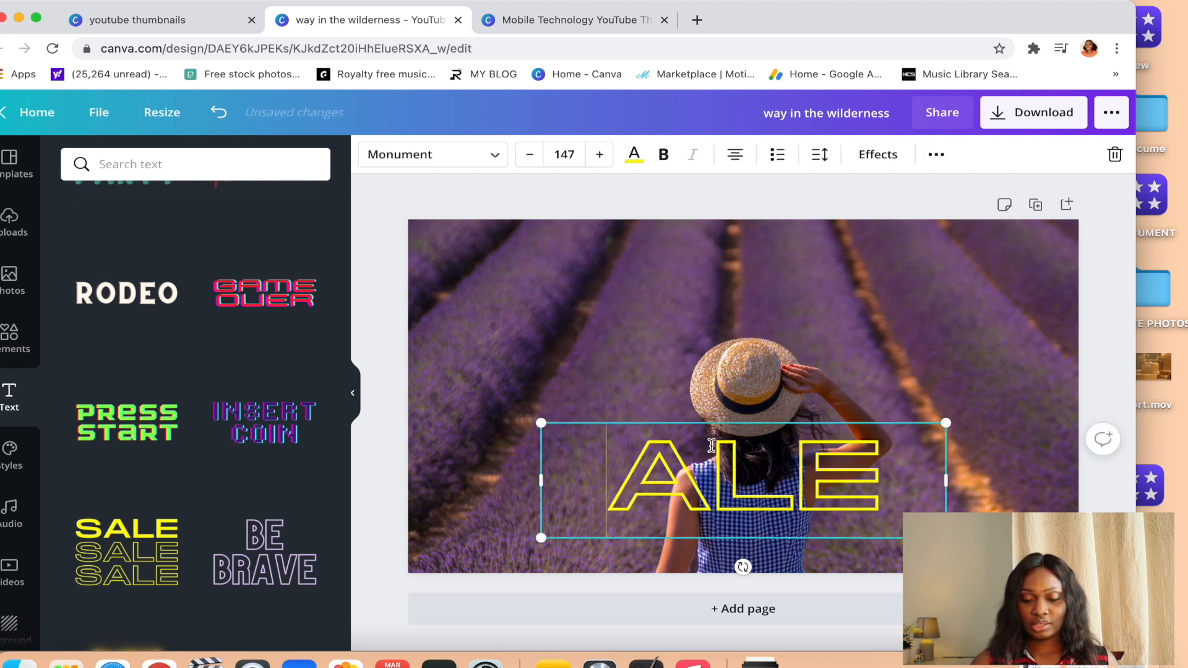
pyautogui.click(897, 472)
pyautogui.click(892, 478)
pyautogui.press('Delete')
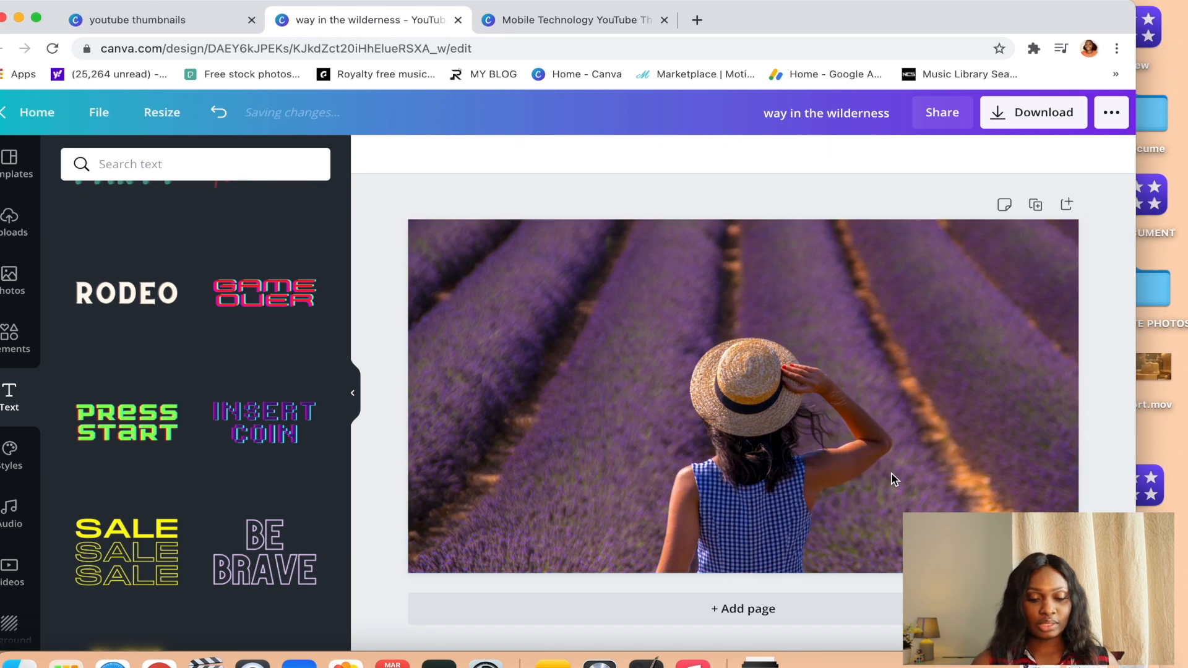
# Add the RODEO font combination and replace its text with "WILD GIRL".
pyautogui.scroll(5, 265, 421)
pyautogui.scroll(4, 265, 428)
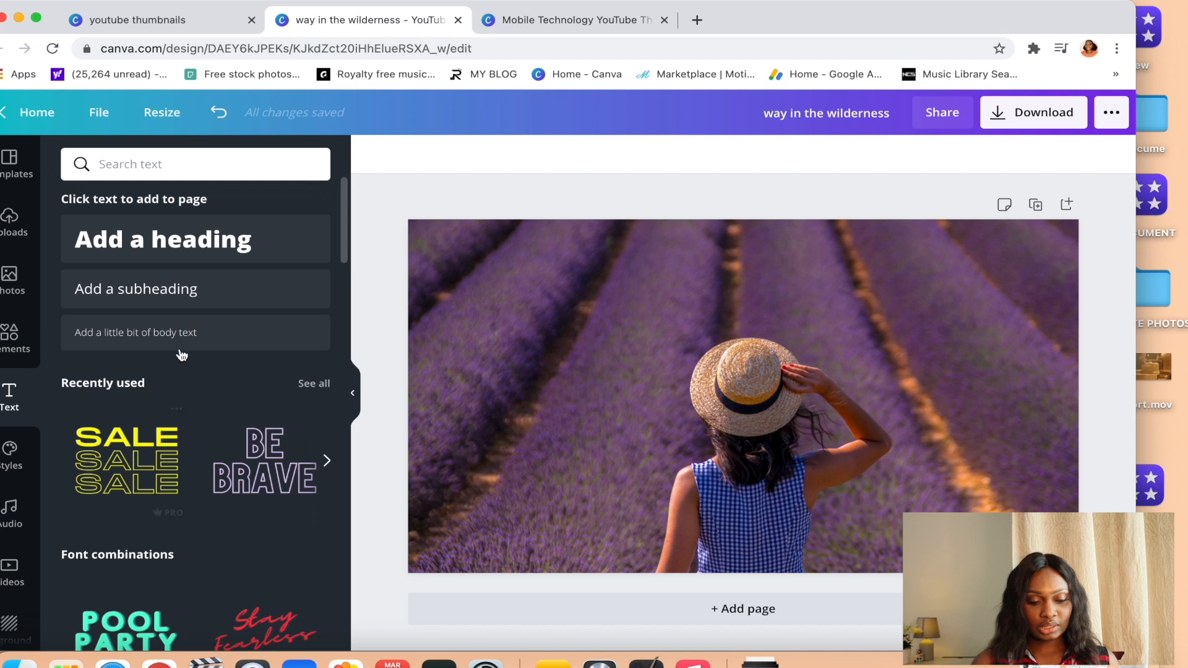
pyautogui.scroll(-7, 191, 551)
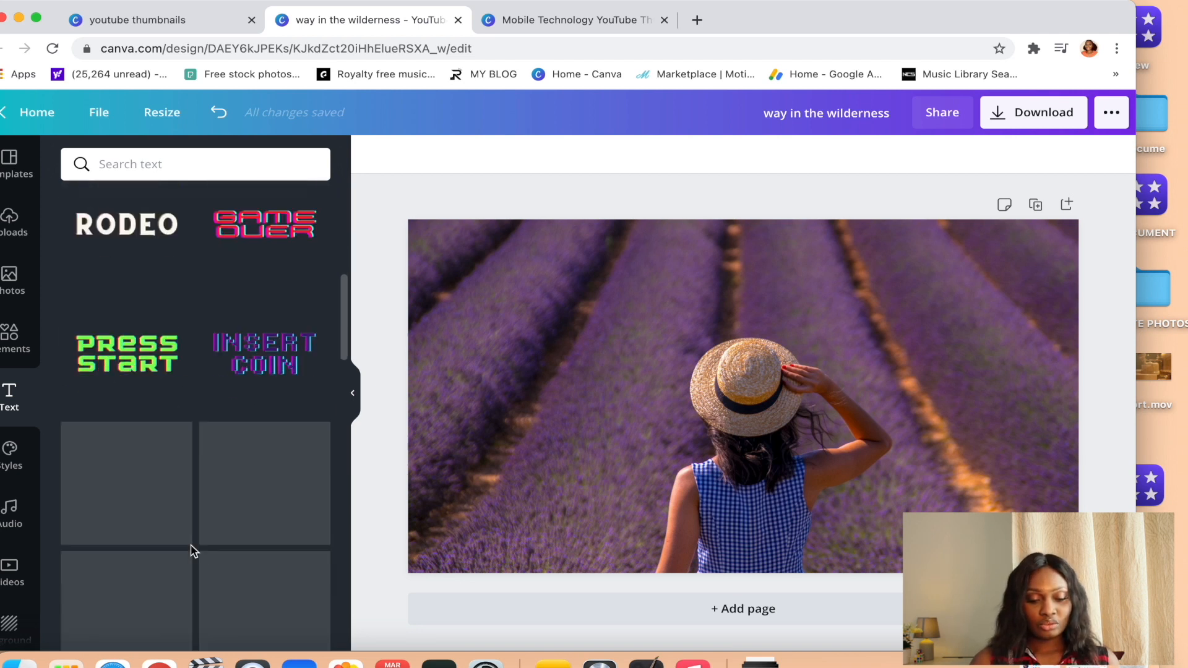
pyautogui.scroll(2, 191, 549)
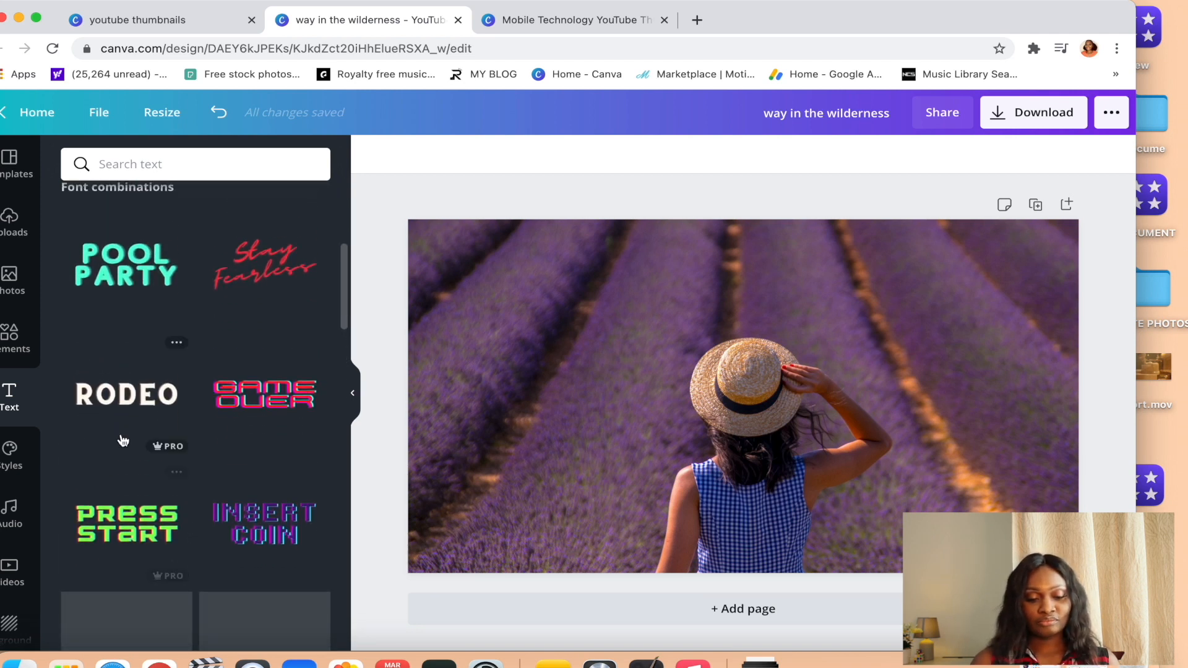
pyautogui.click(129, 390)
pyautogui.doubleClick(947, 398)
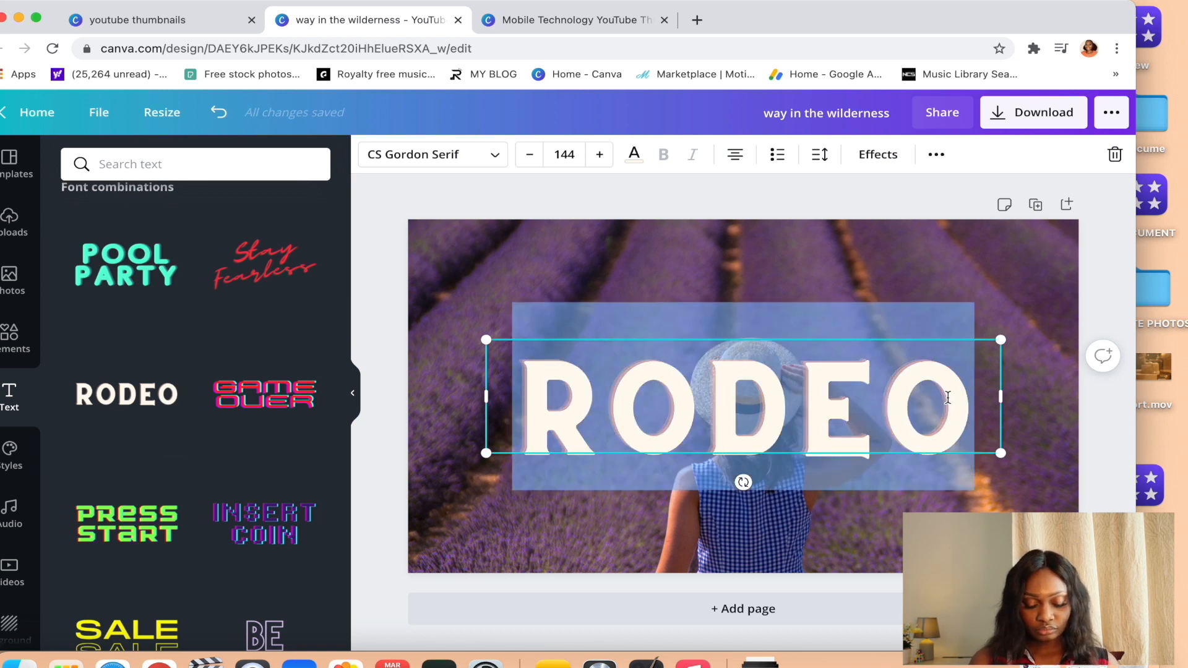
pyautogui.write('WILD GIRL')
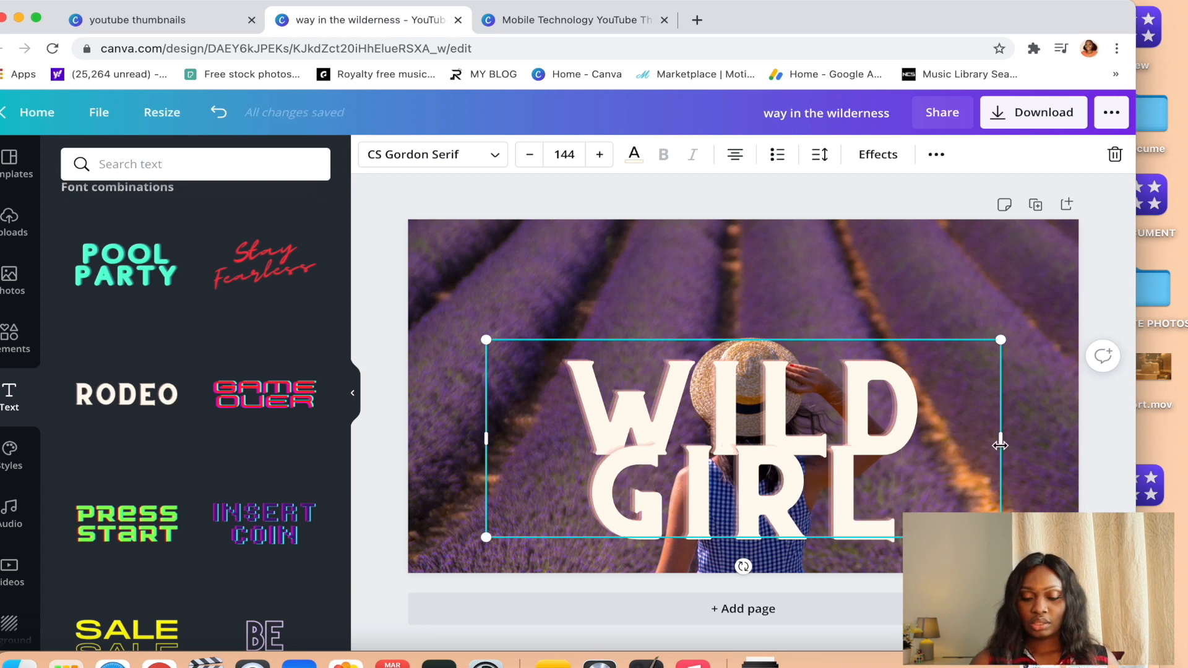
# Shrink the WILD GIRL heading to size 88.6, move it above the woman's hat, and widen it to fit on one line.
pyautogui.moveTo(1000, 445); pyautogui.dragTo(1093, 440)
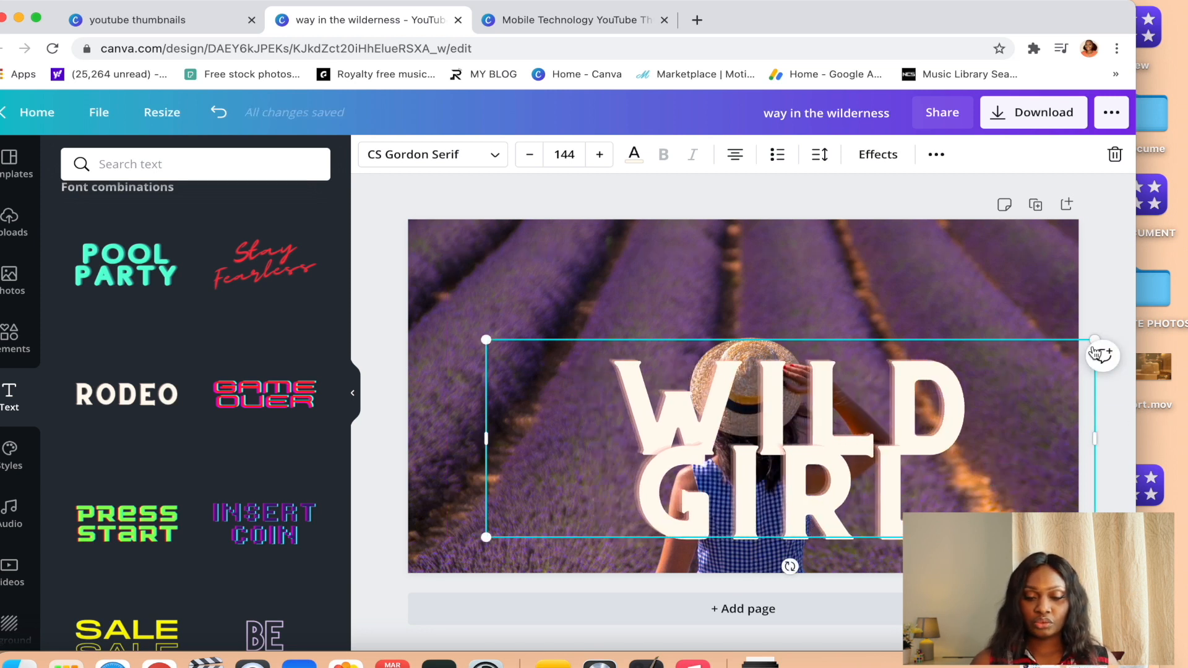
pyautogui.click(531, 158)
pyautogui.click(532, 159)
pyautogui.click(533, 161)
pyautogui.click(533, 162)
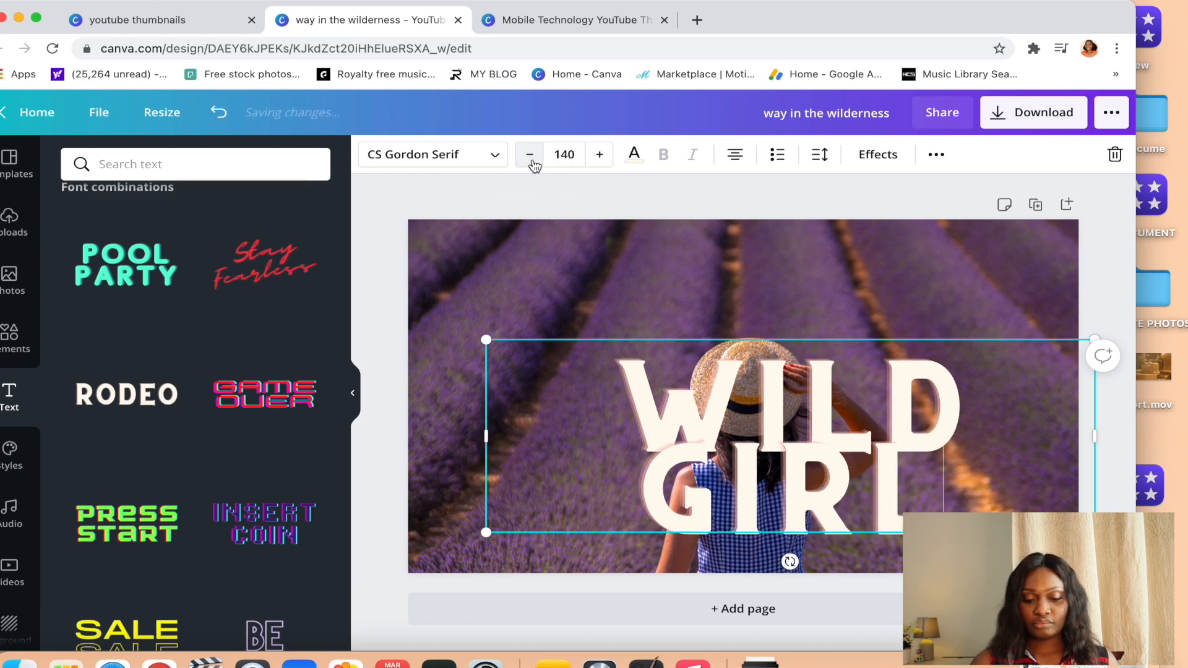
pyautogui.moveTo(484, 536); pyautogui.dragTo(709, 463)
pyautogui.moveTo(1047, 396); pyautogui.dragTo(757, 316)
pyautogui.click(825, 245)
pyautogui.click(891, 367)
pyautogui.moveTo(890, 367); pyautogui.dragTo(589, 271)
pyautogui.moveTo(792, 303); pyautogui.dragTo(942, 299)
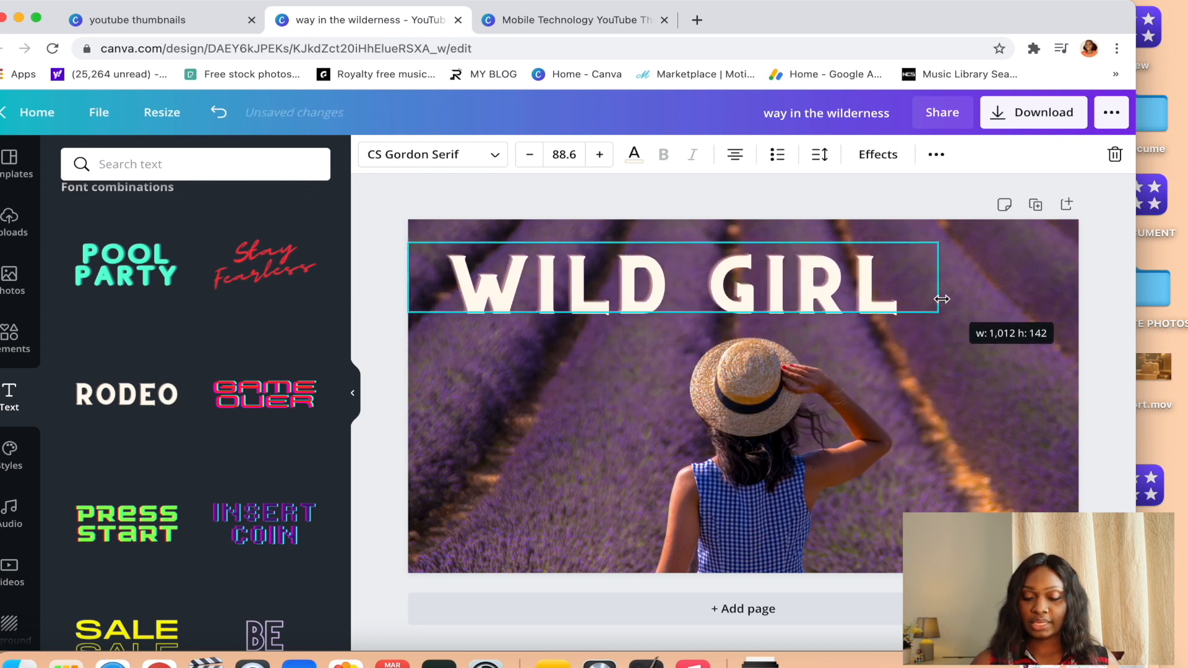
# Recolour the WILD GIRL heading, trying pink before settling on the default light purple.
pyautogui.click(634, 419)
pyautogui.click(746, 297)
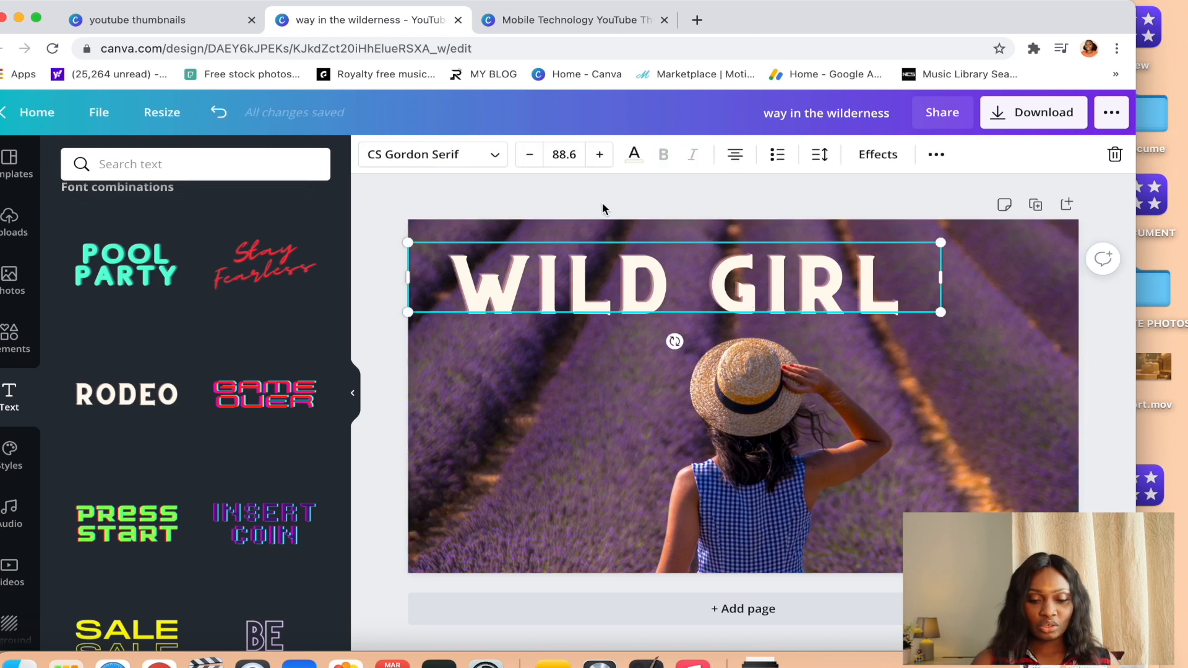
pyautogui.click(634, 154)
pyautogui.click(171, 431)
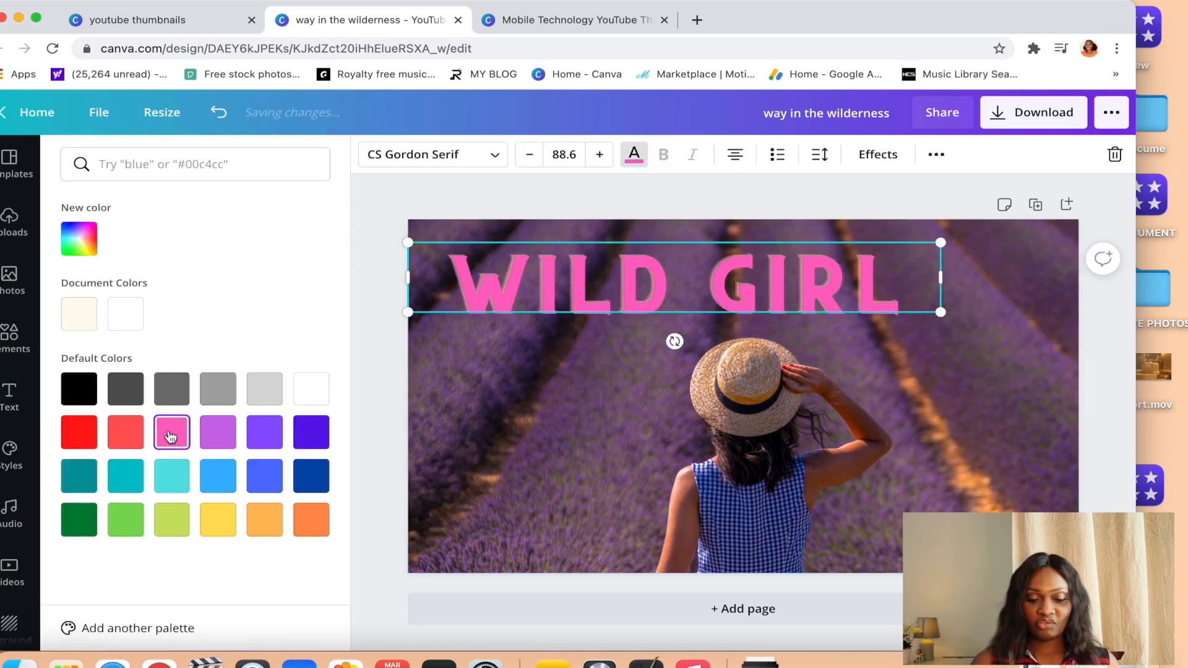
pyautogui.click(211, 439)
pyautogui.press('Escape')
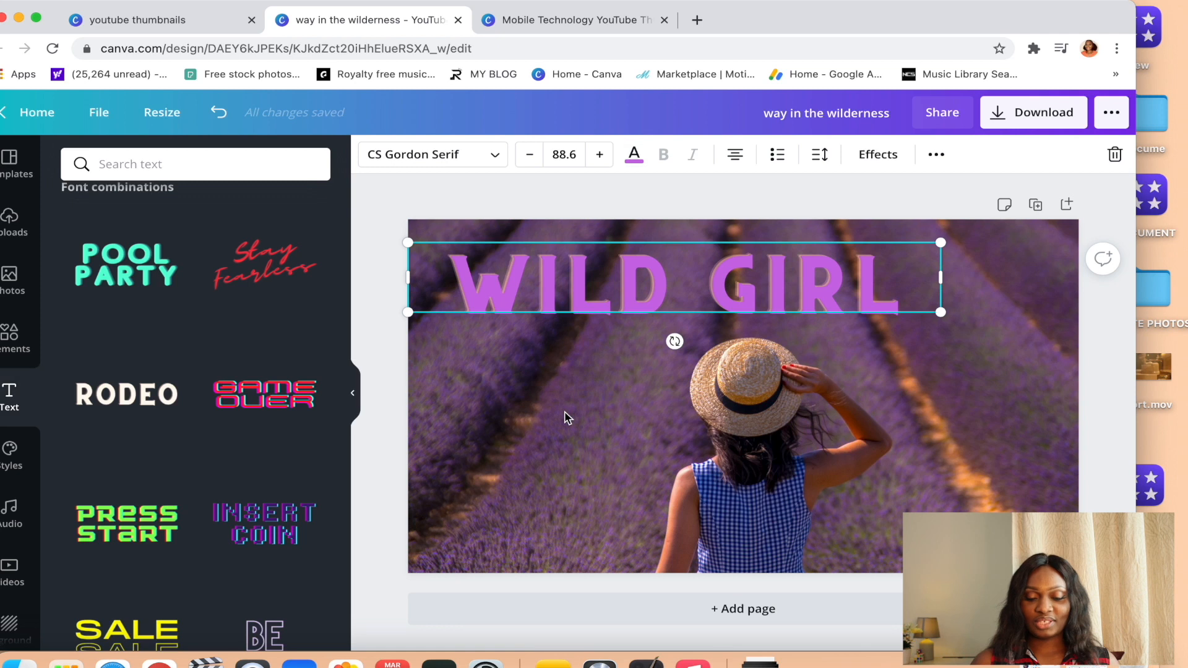
# Recolour the WILD GIRL heading with a custom lighter purple, around #D589EB, and deselect it.
pyautogui.click(634, 154)
pyautogui.click(81, 240)
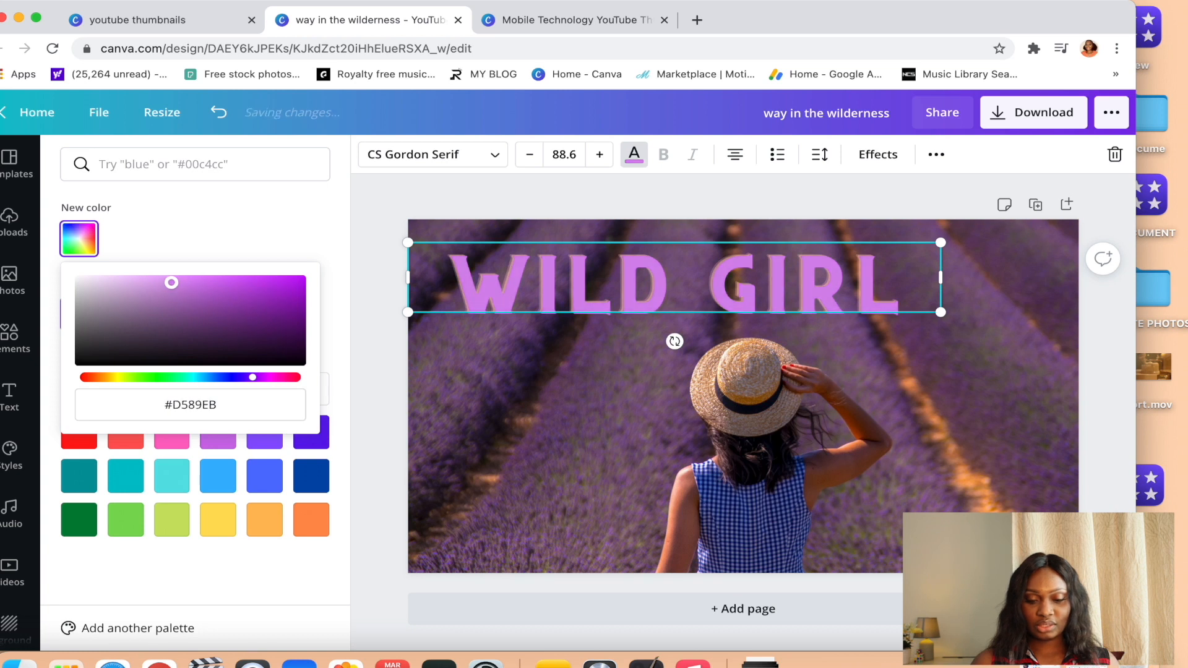
pyautogui.click(721, 301)
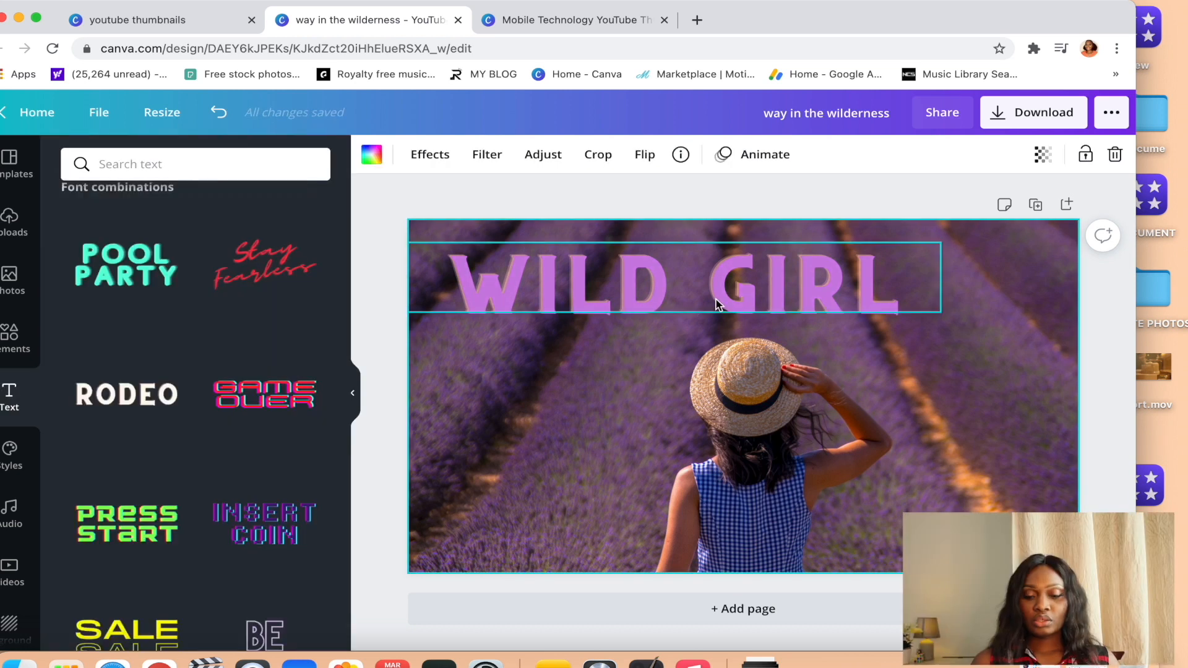
pyautogui.click(928, 387)
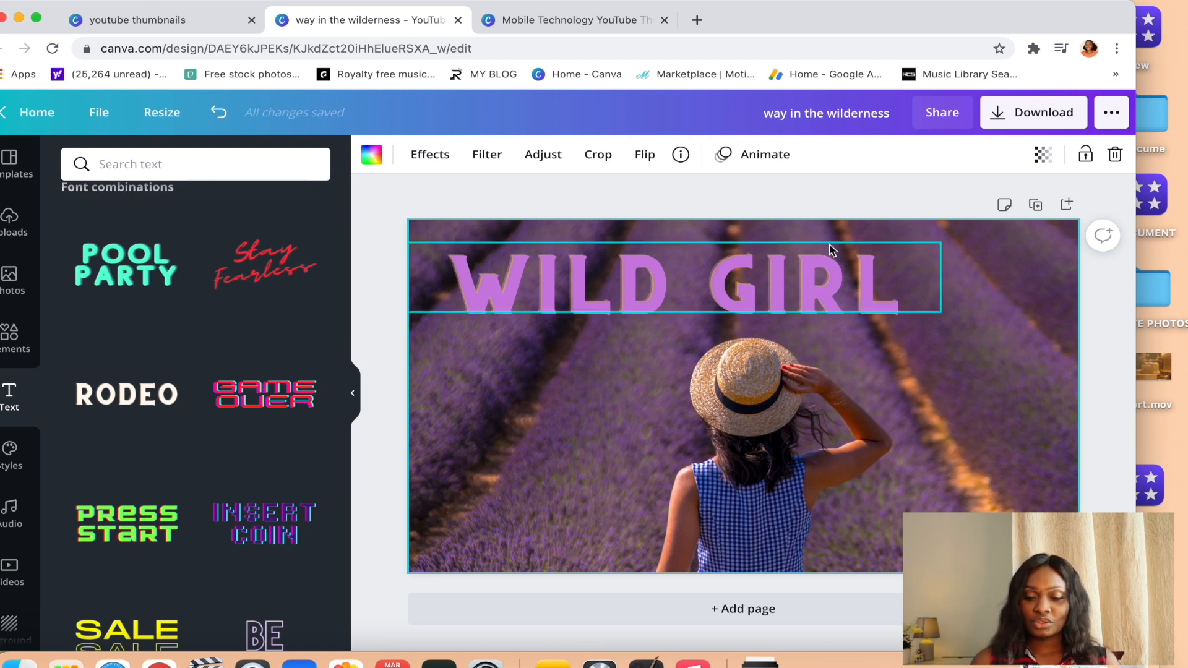
pyautogui.click(844, 184)
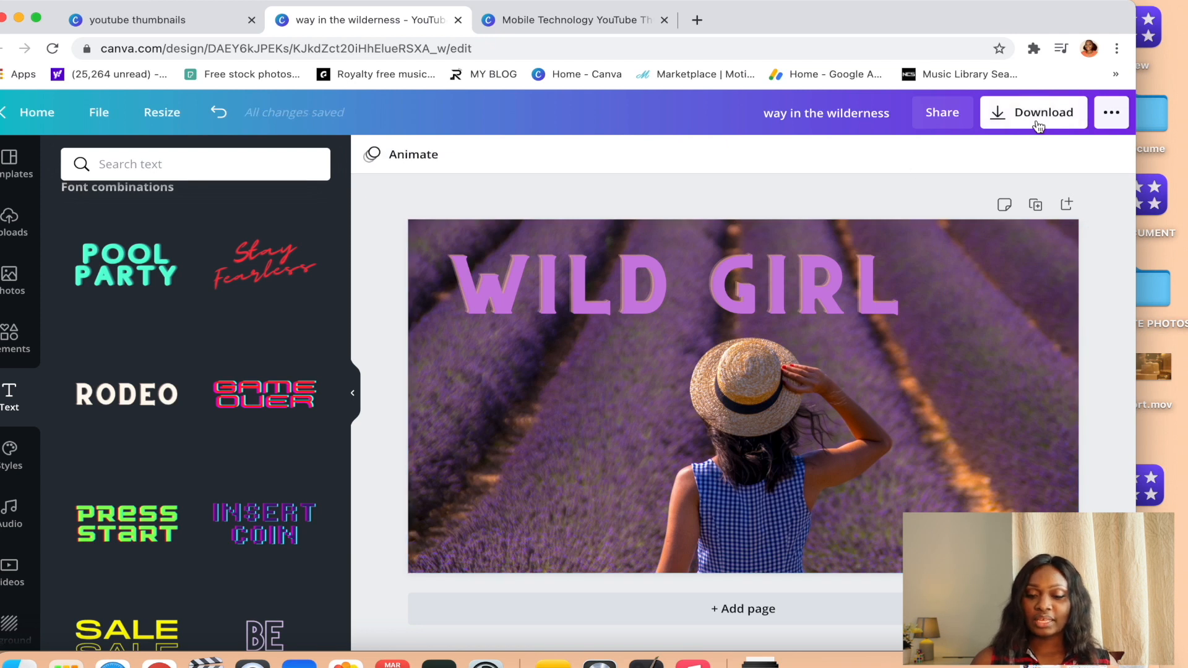
# Try the PRESS START font combination on the lavender field design and delete it.
pyautogui.click(144, 548)
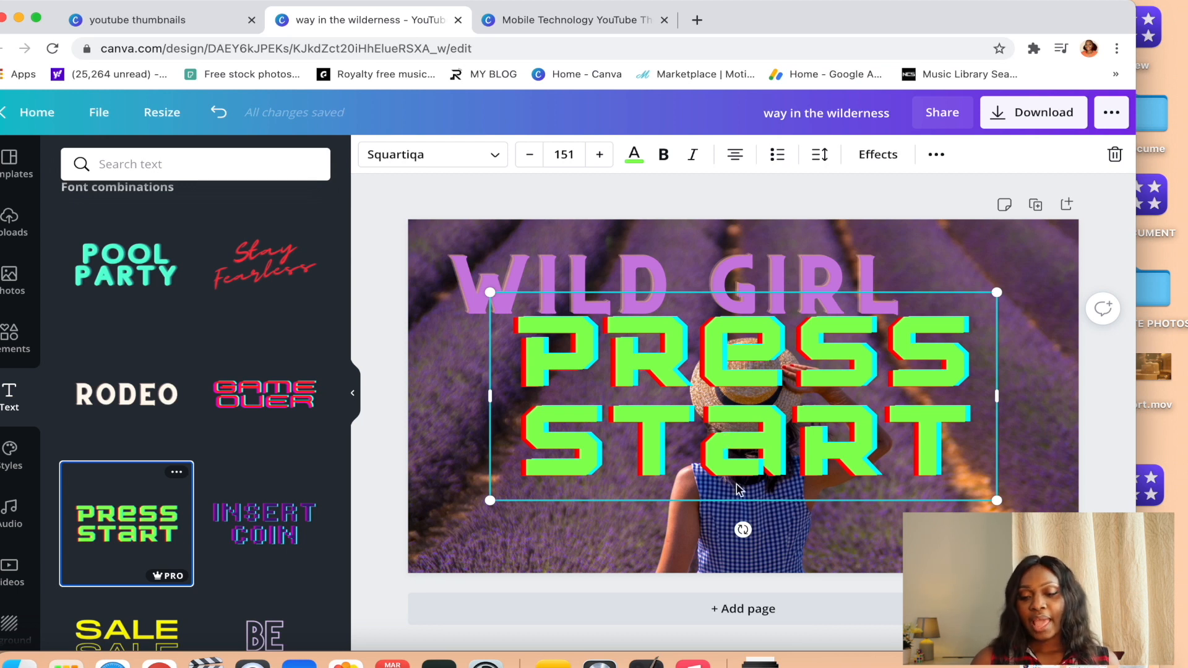
pyautogui.press('Delete')
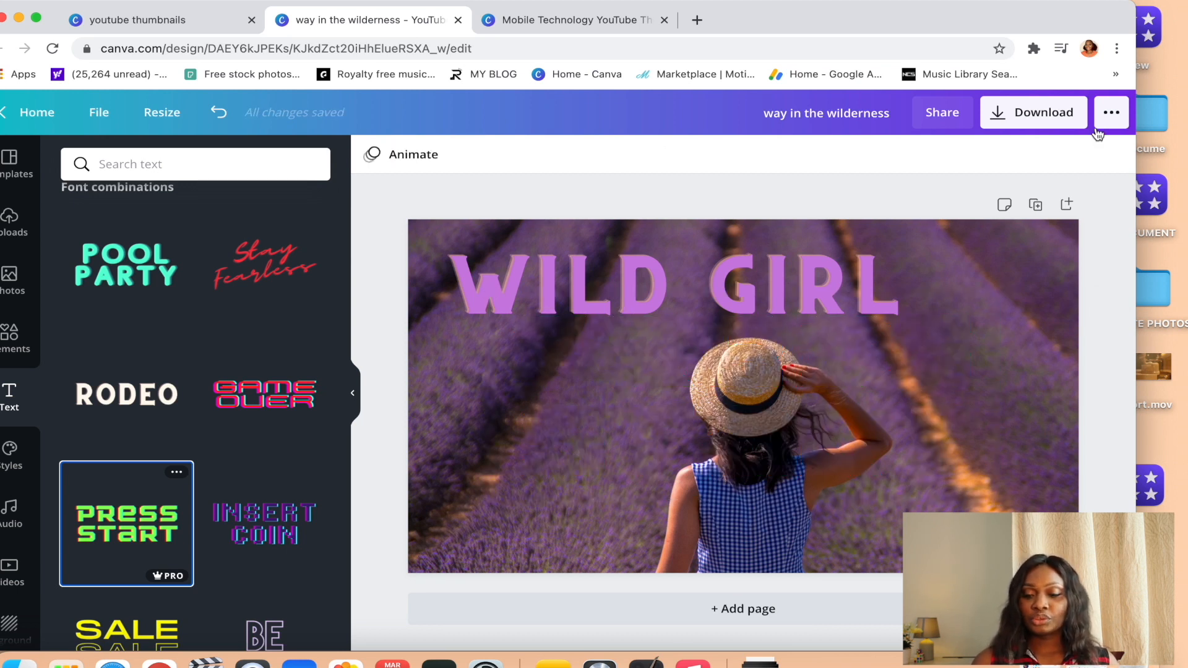
# Review the download options for the WILD GIRL thumbnail and close them without downloading.
pyautogui.click(1038, 121)
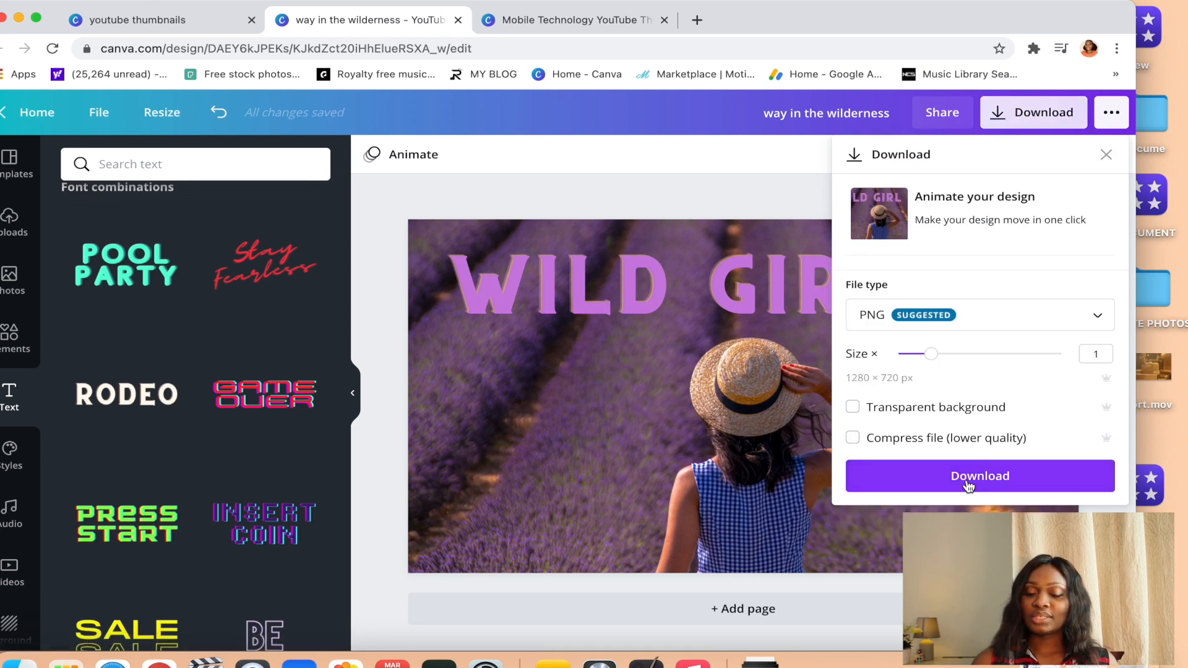
pyautogui.click(444, 212)
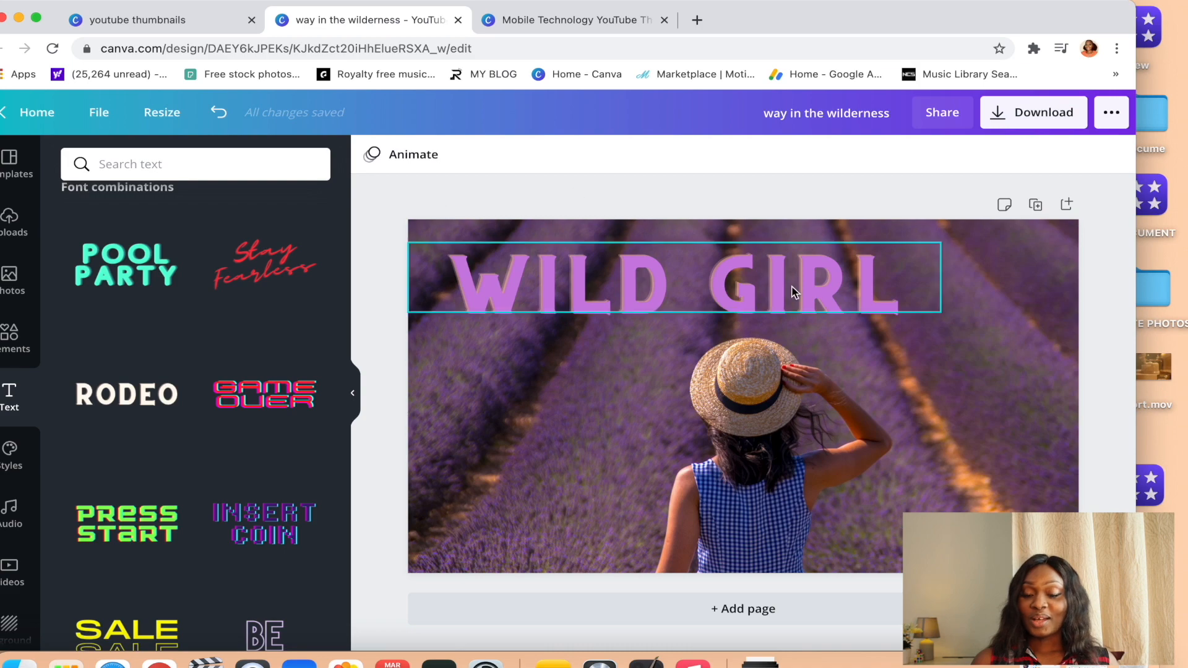